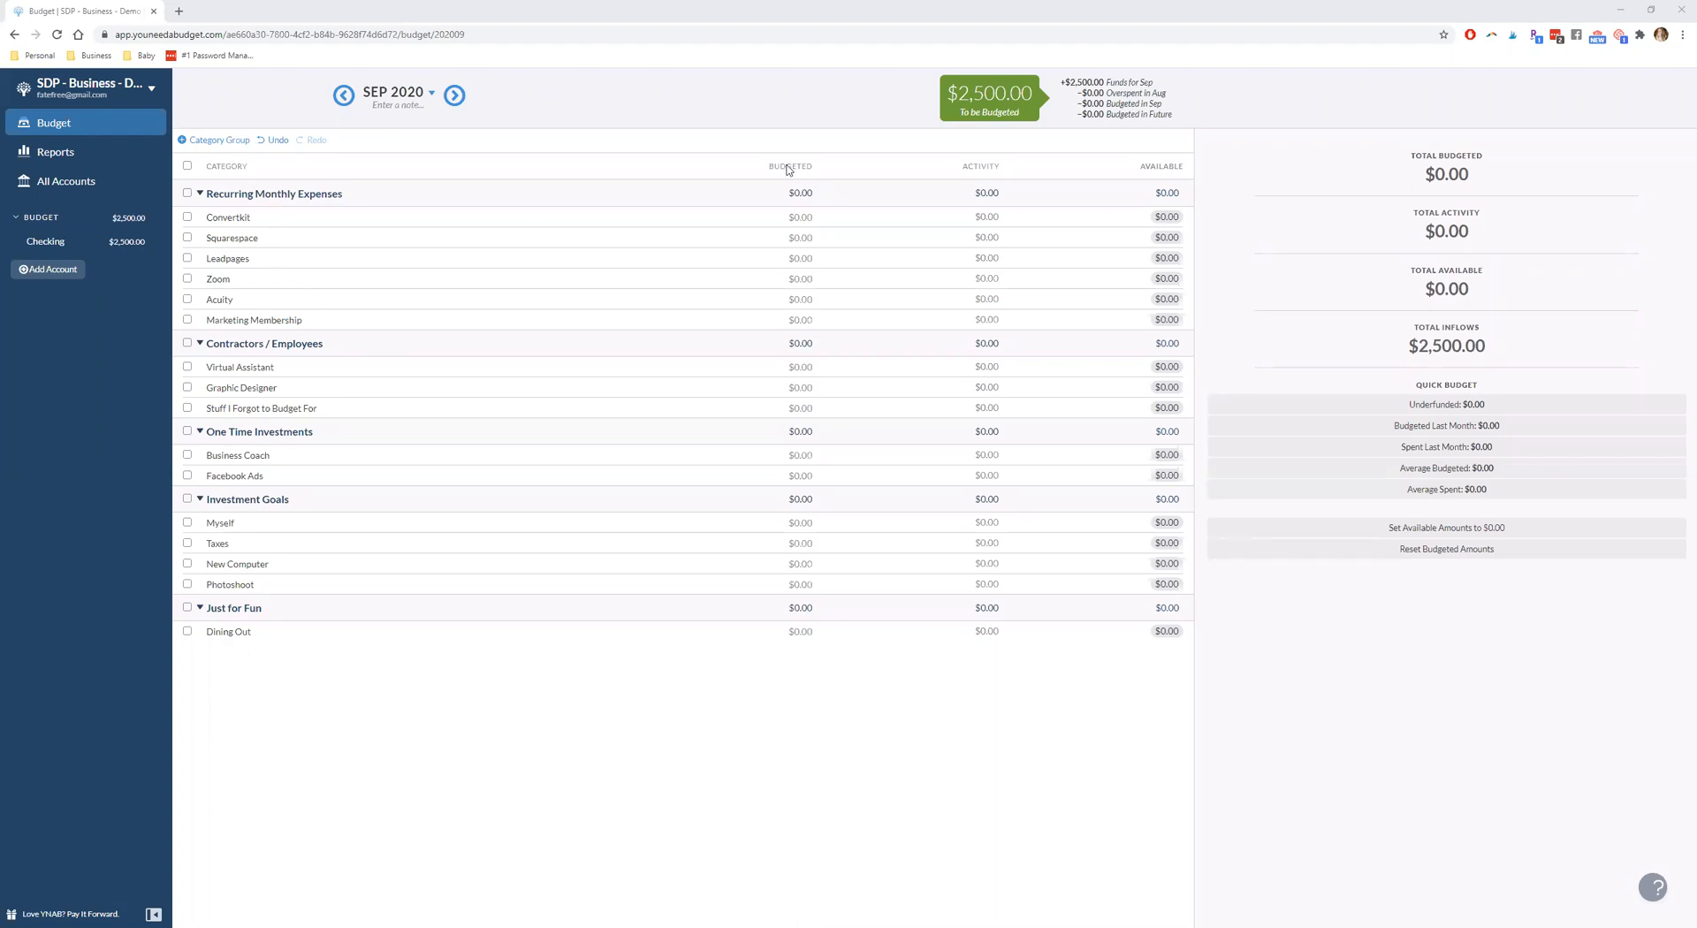
Budget $45 for Convertkit, $26 for Squarespace and $37 for Leadpages in September 2020
click(798, 216)
click(793, 220)
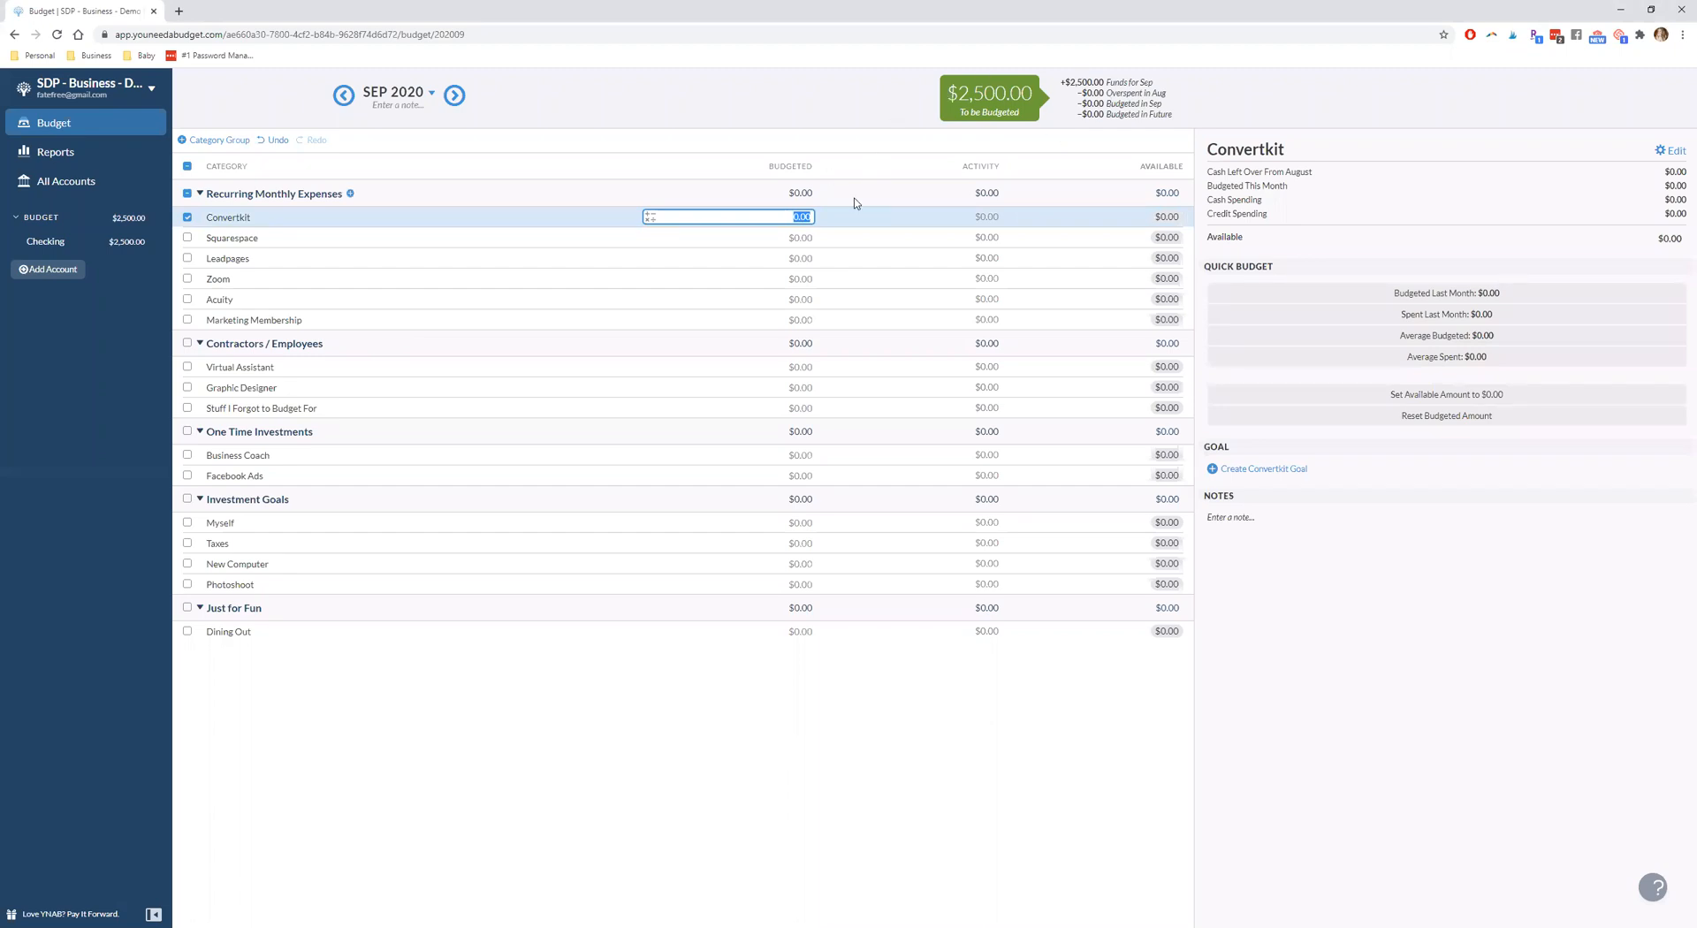
text(45)
key(Return)
click(804, 237)
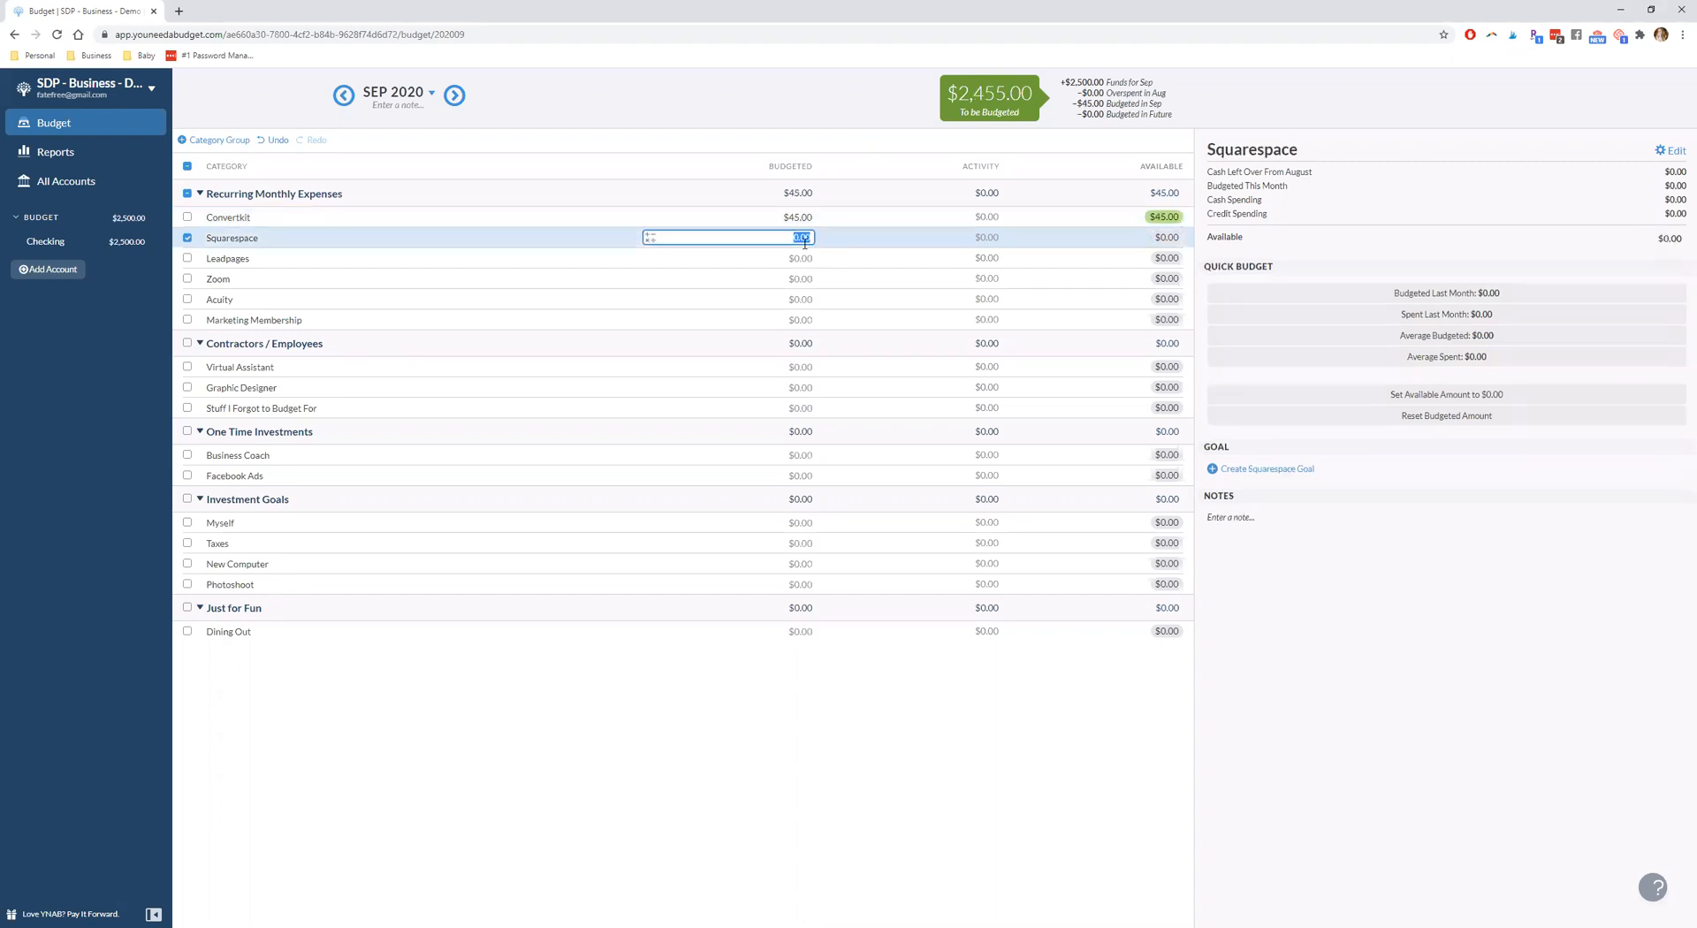
text(26)
click(797, 260)
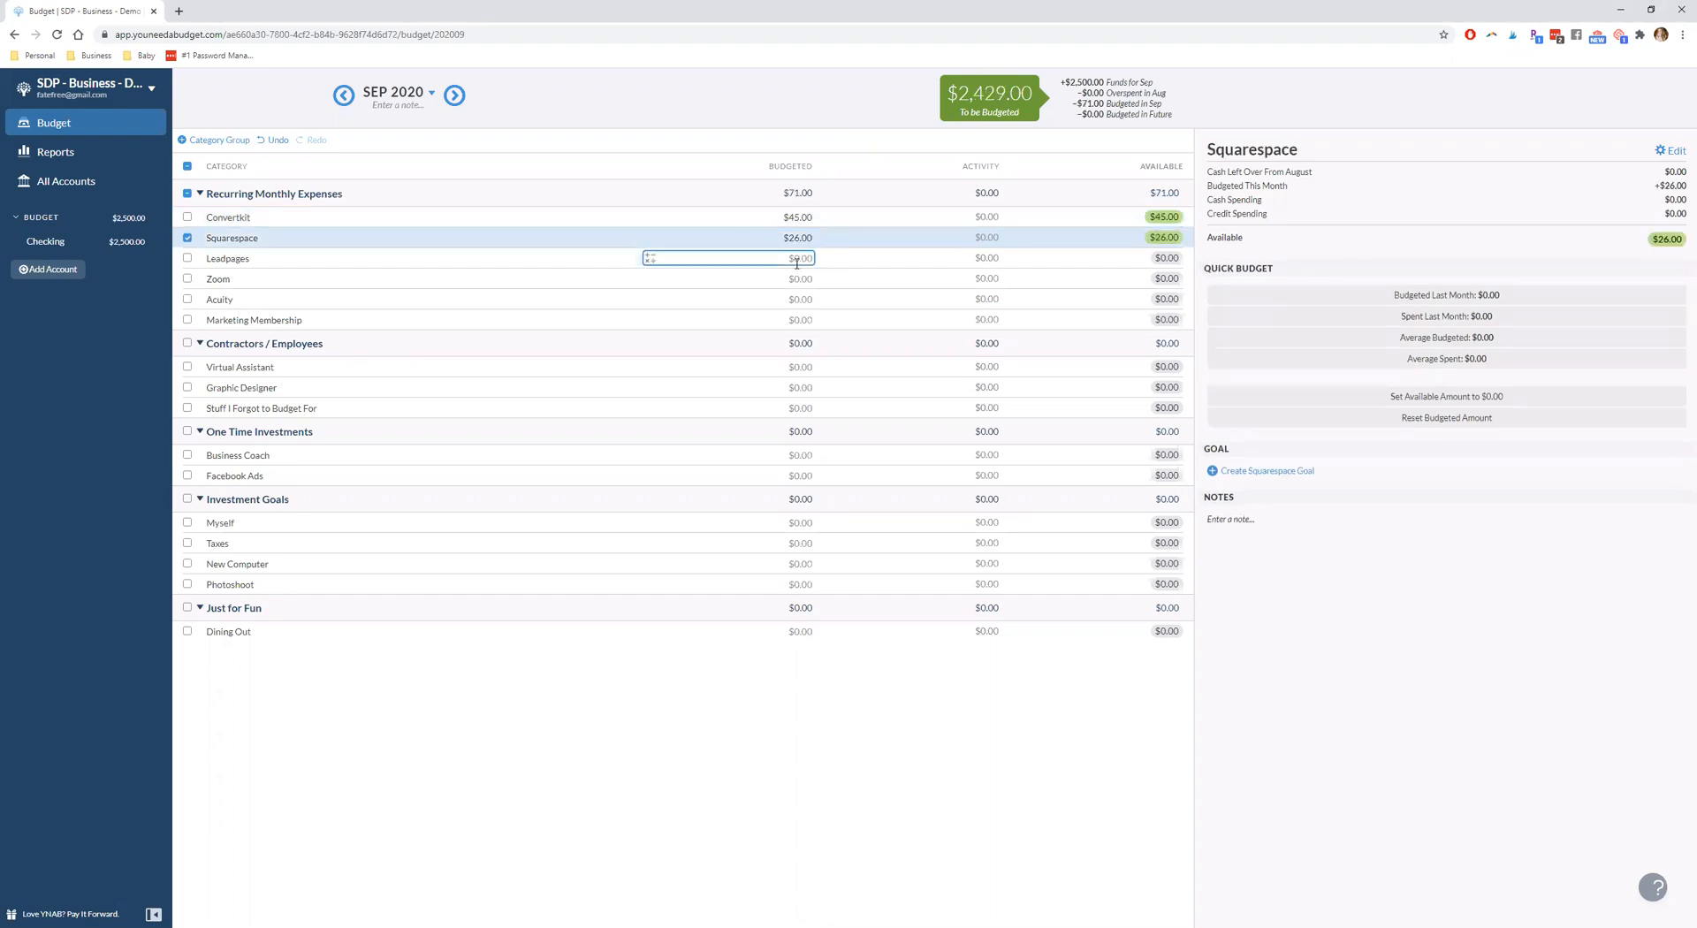
text(37)
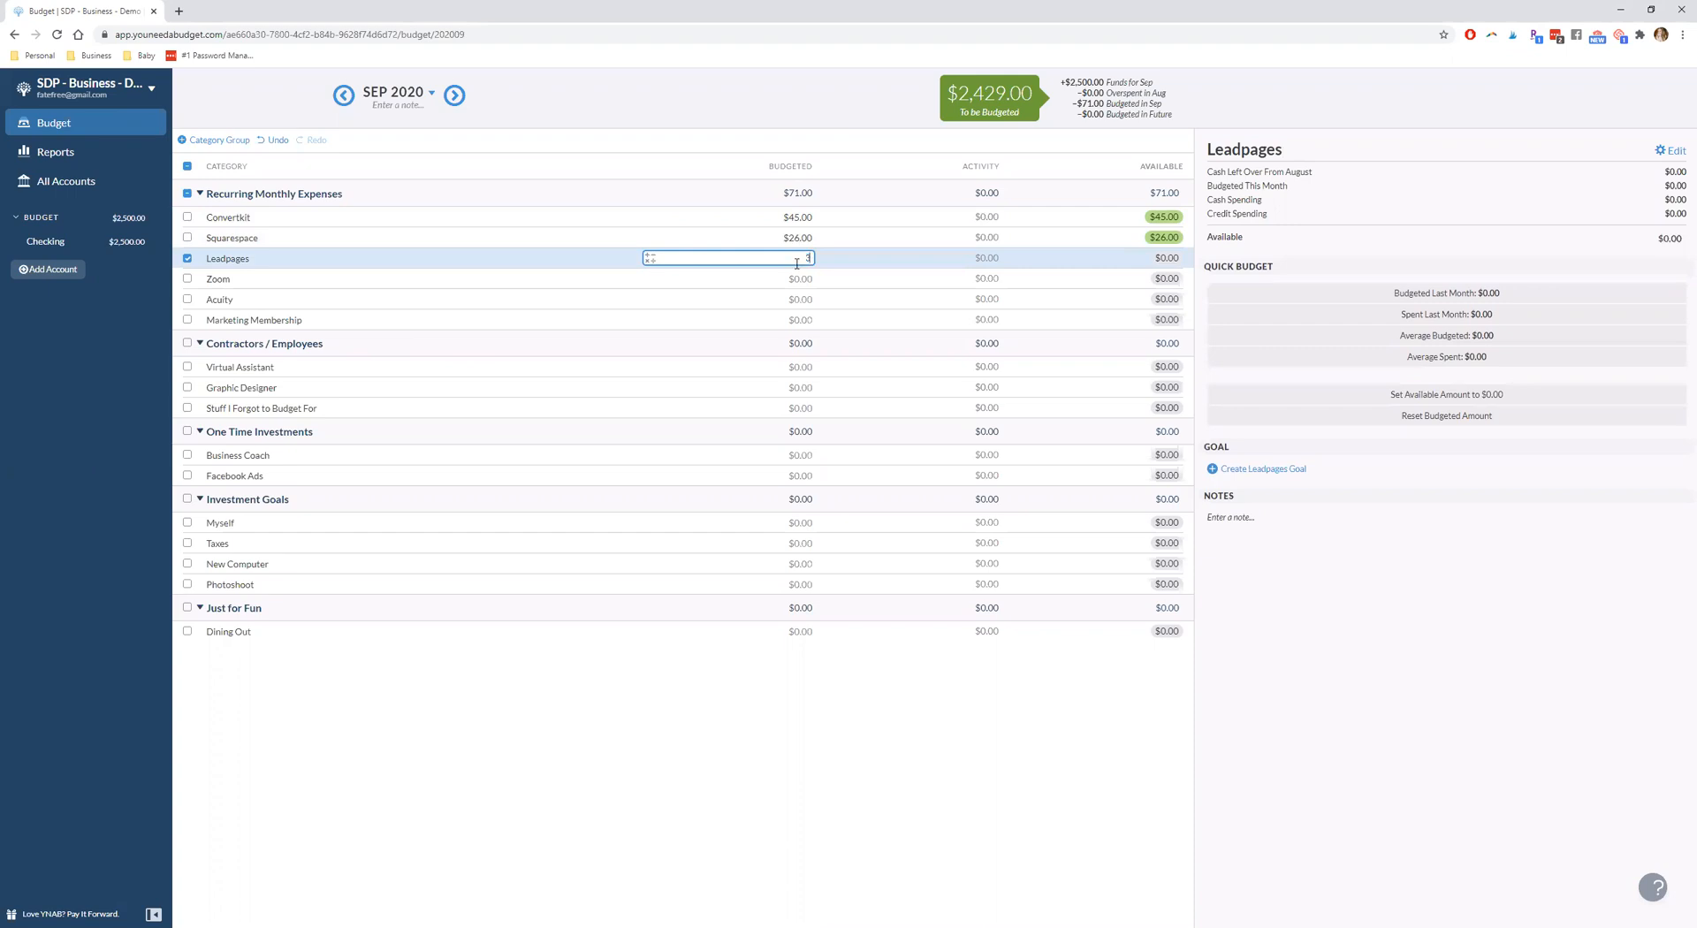
Budget $15 for Zoom, $10 for Acuity and $50 for Marketing Membership
click(794, 280)
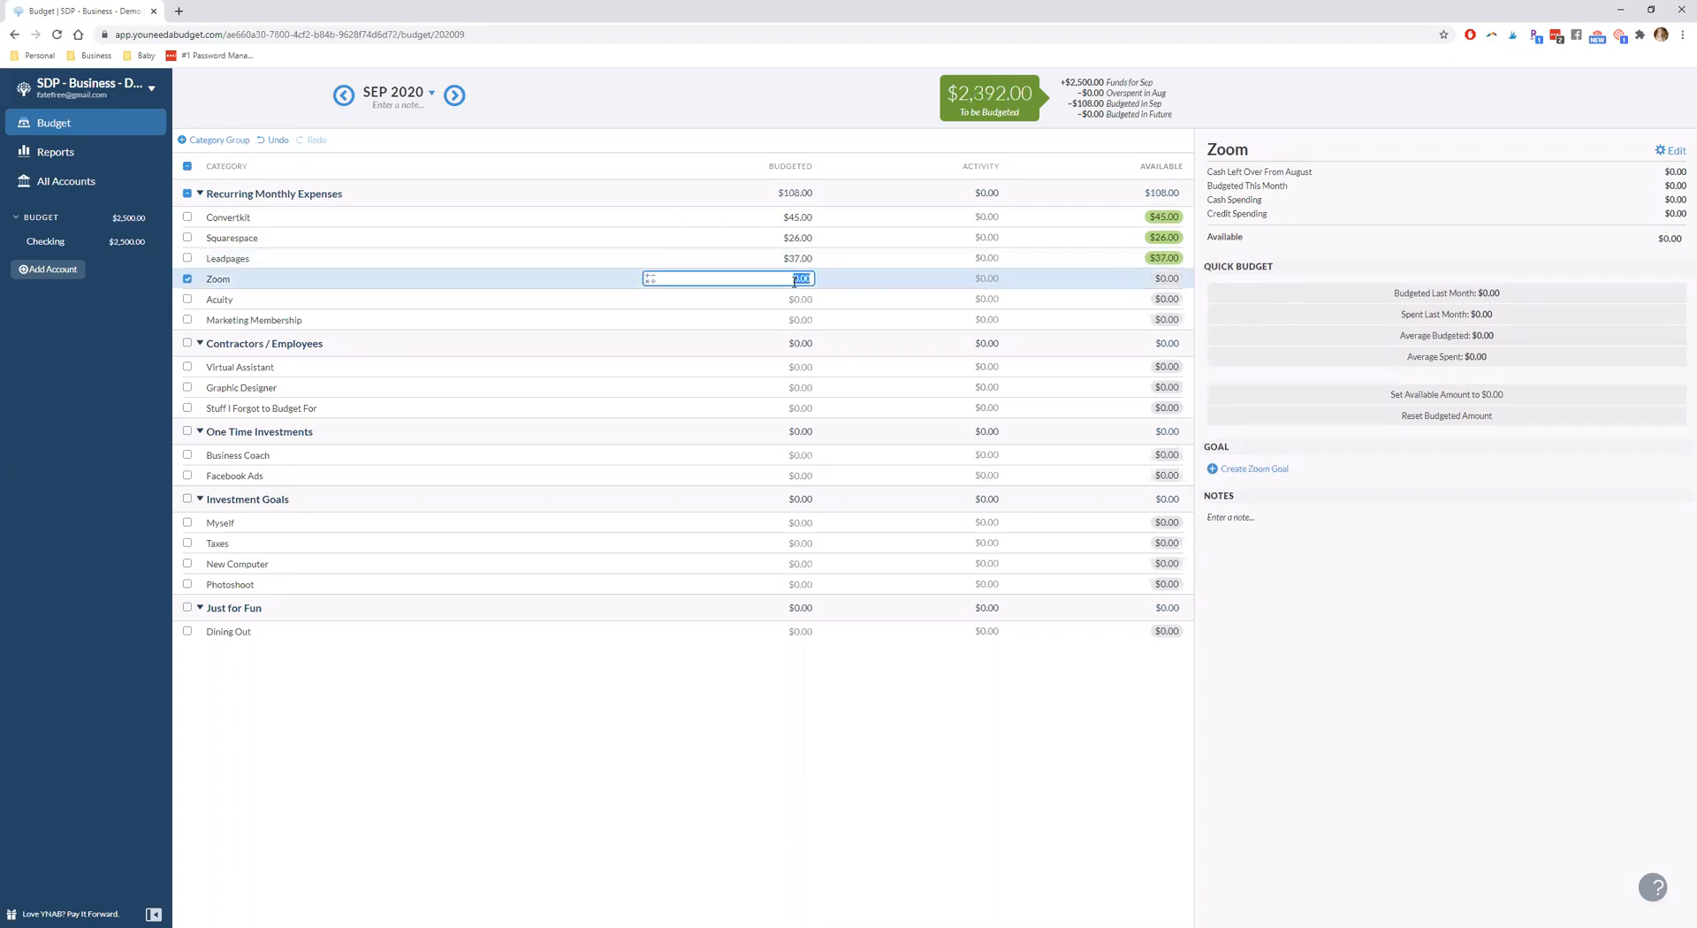
text(15)
key(Return)
click(794, 297)
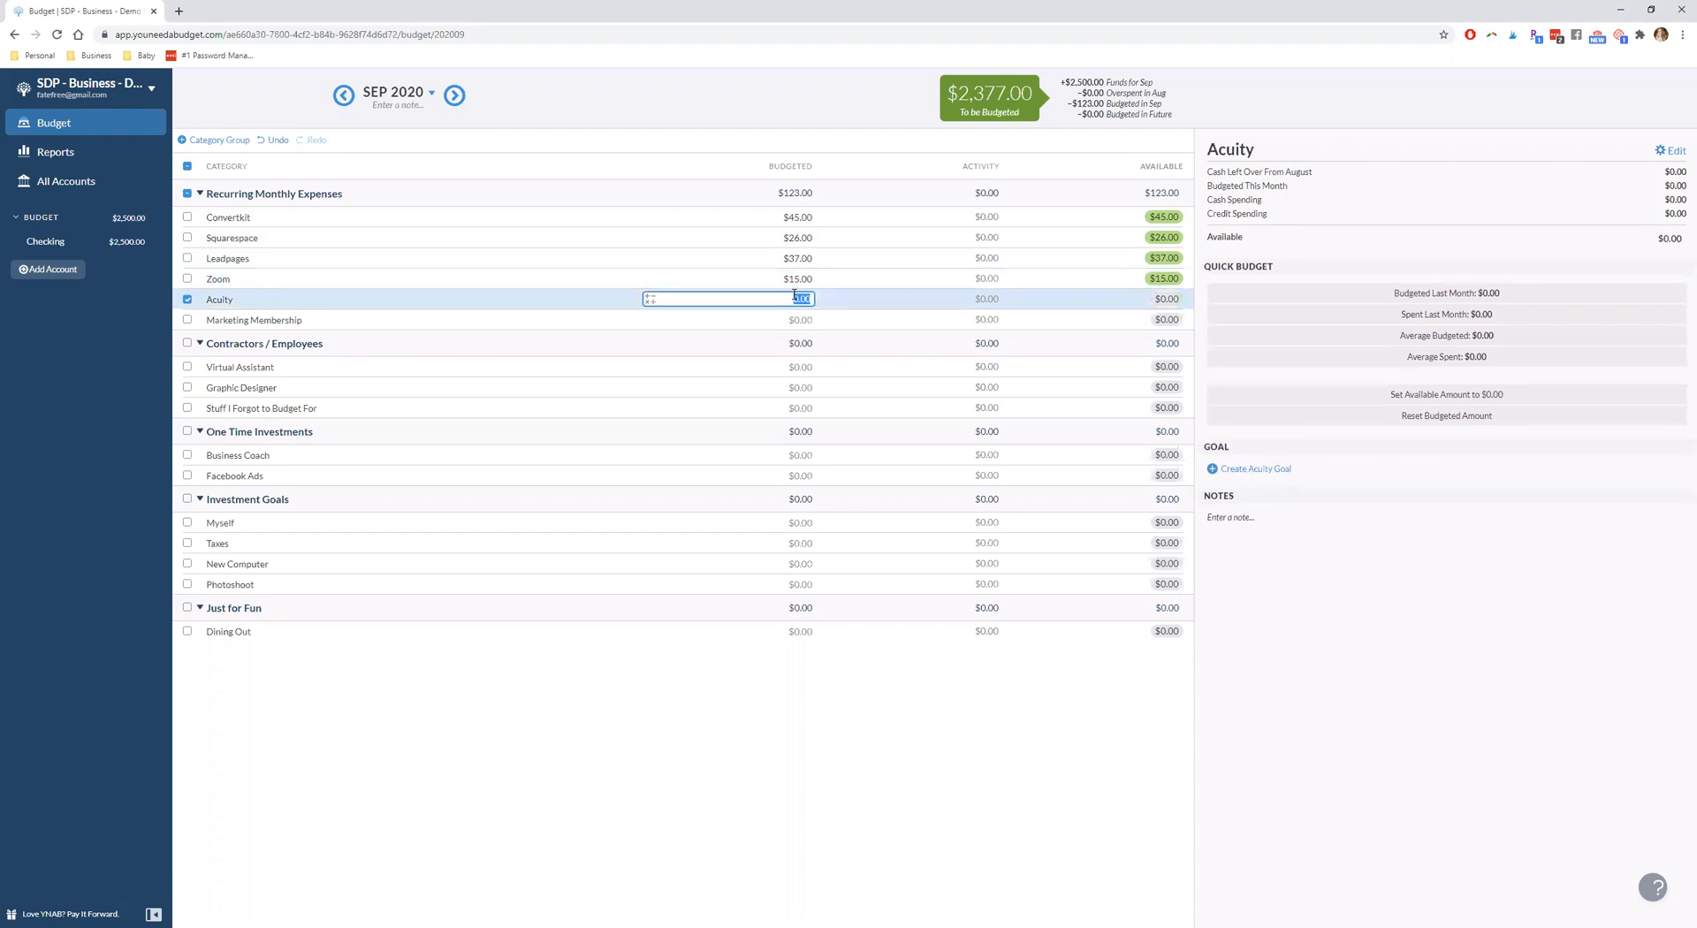
text(10)
click(794, 322)
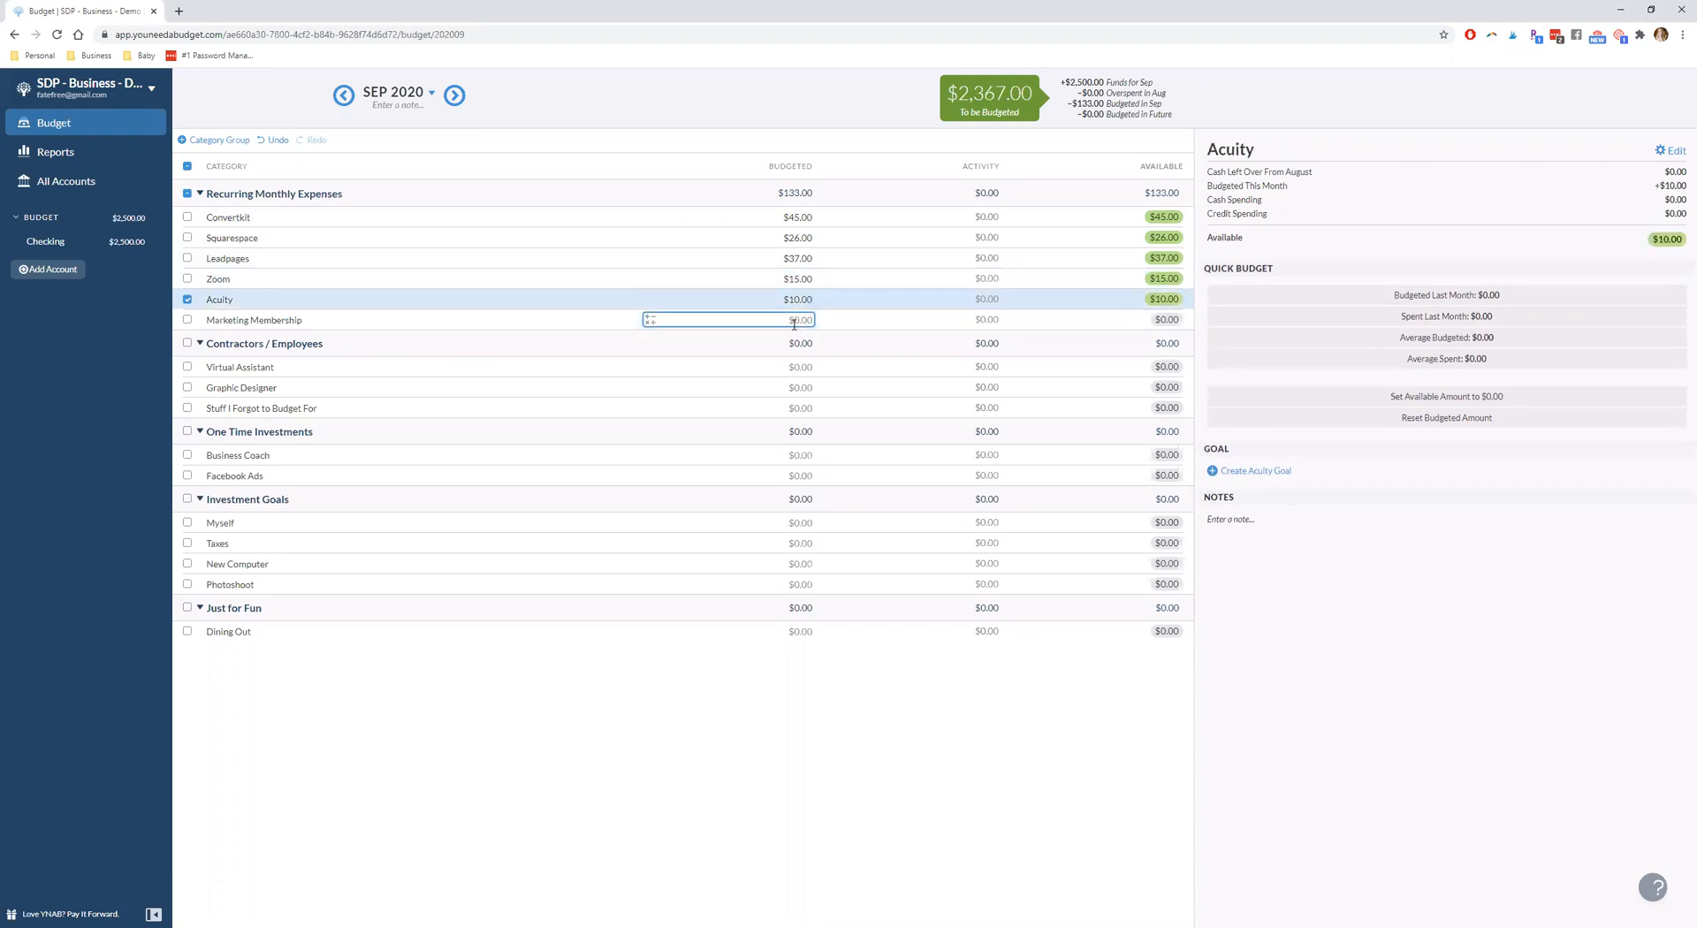
text(50)
key(Return)
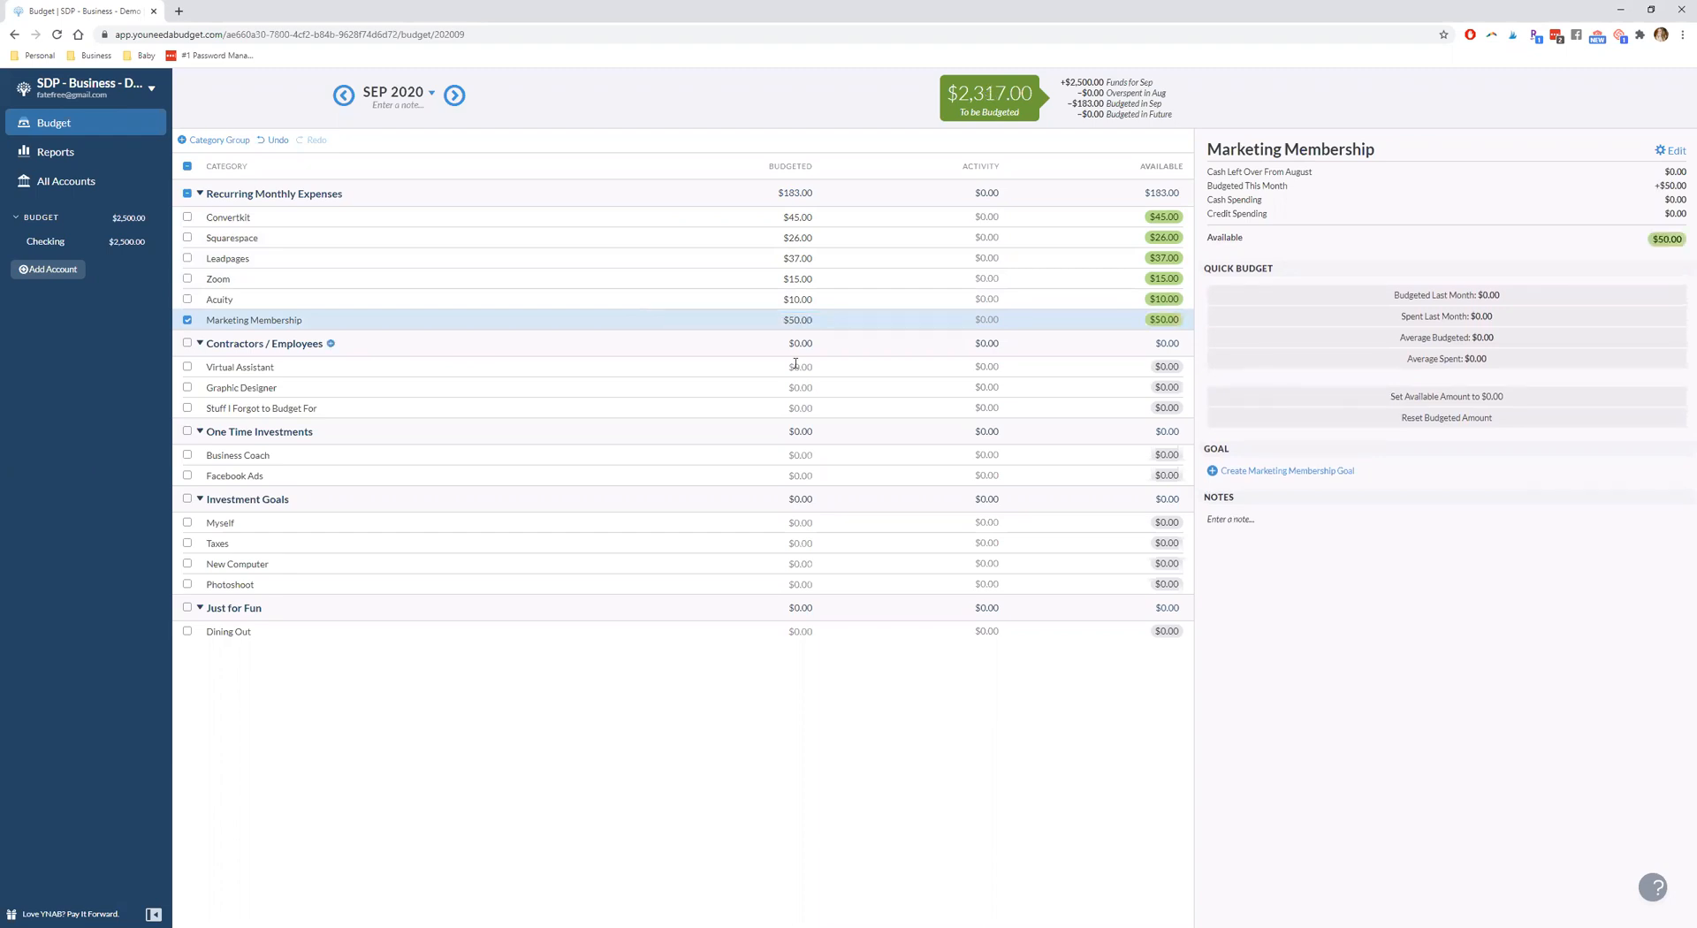
Budget $500 for the Virtual Assistant and $100 for the Graphic Designer under Contractors / Employees
click(796, 363)
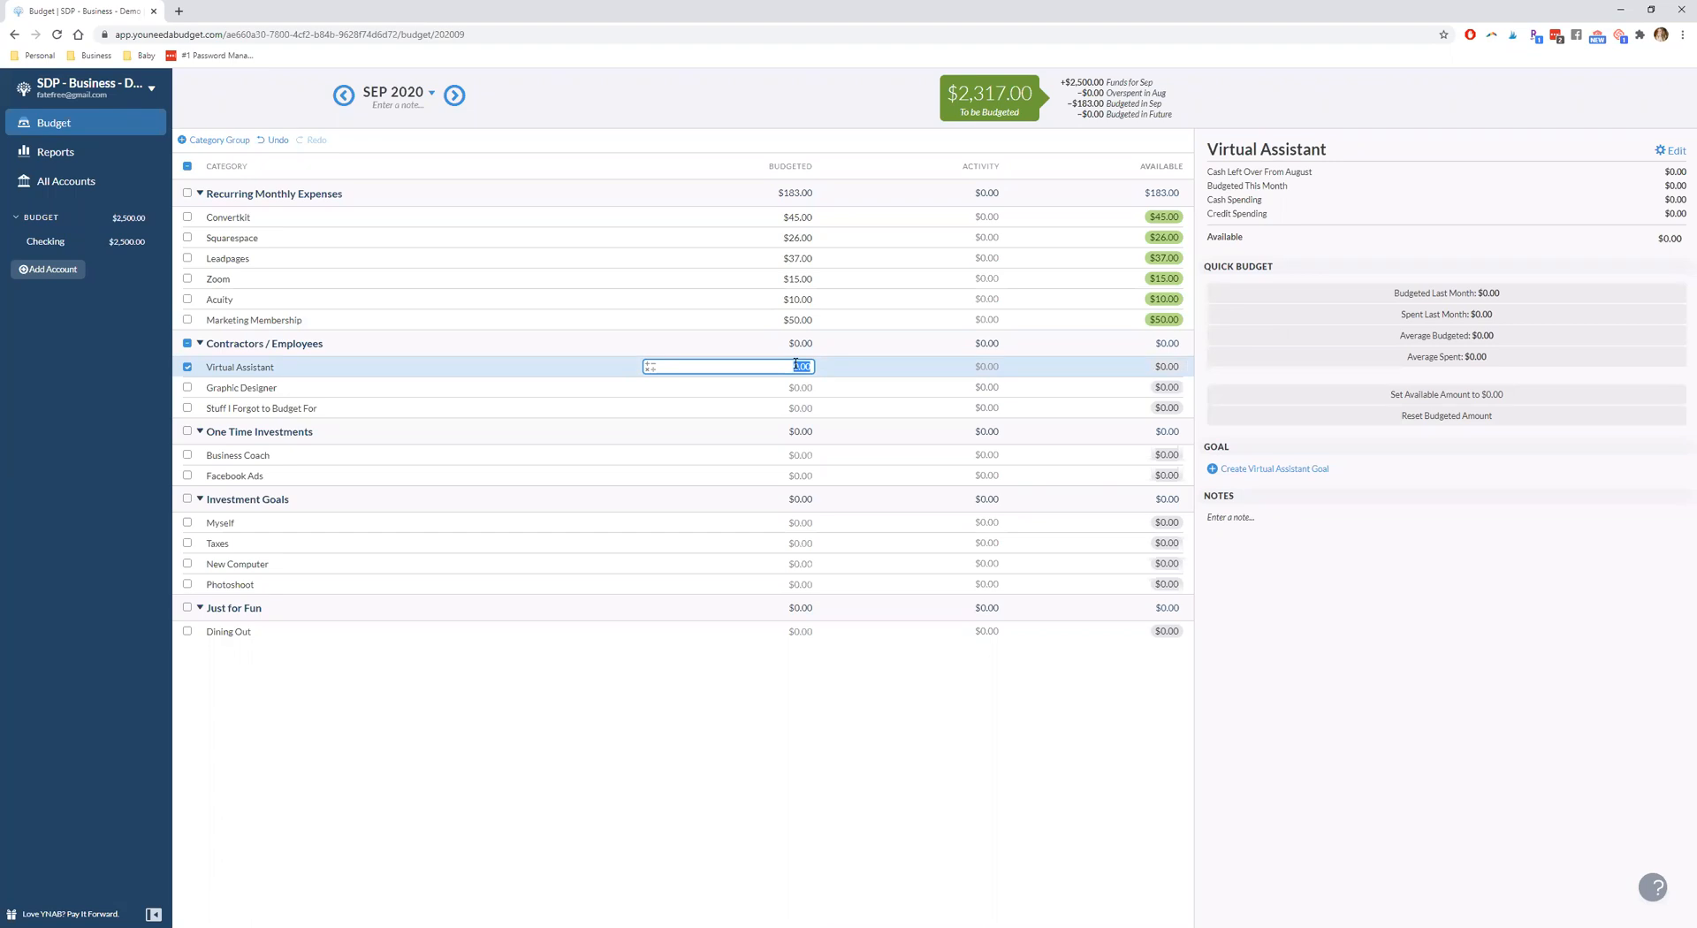
text(50)
click(796, 385)
text(1)
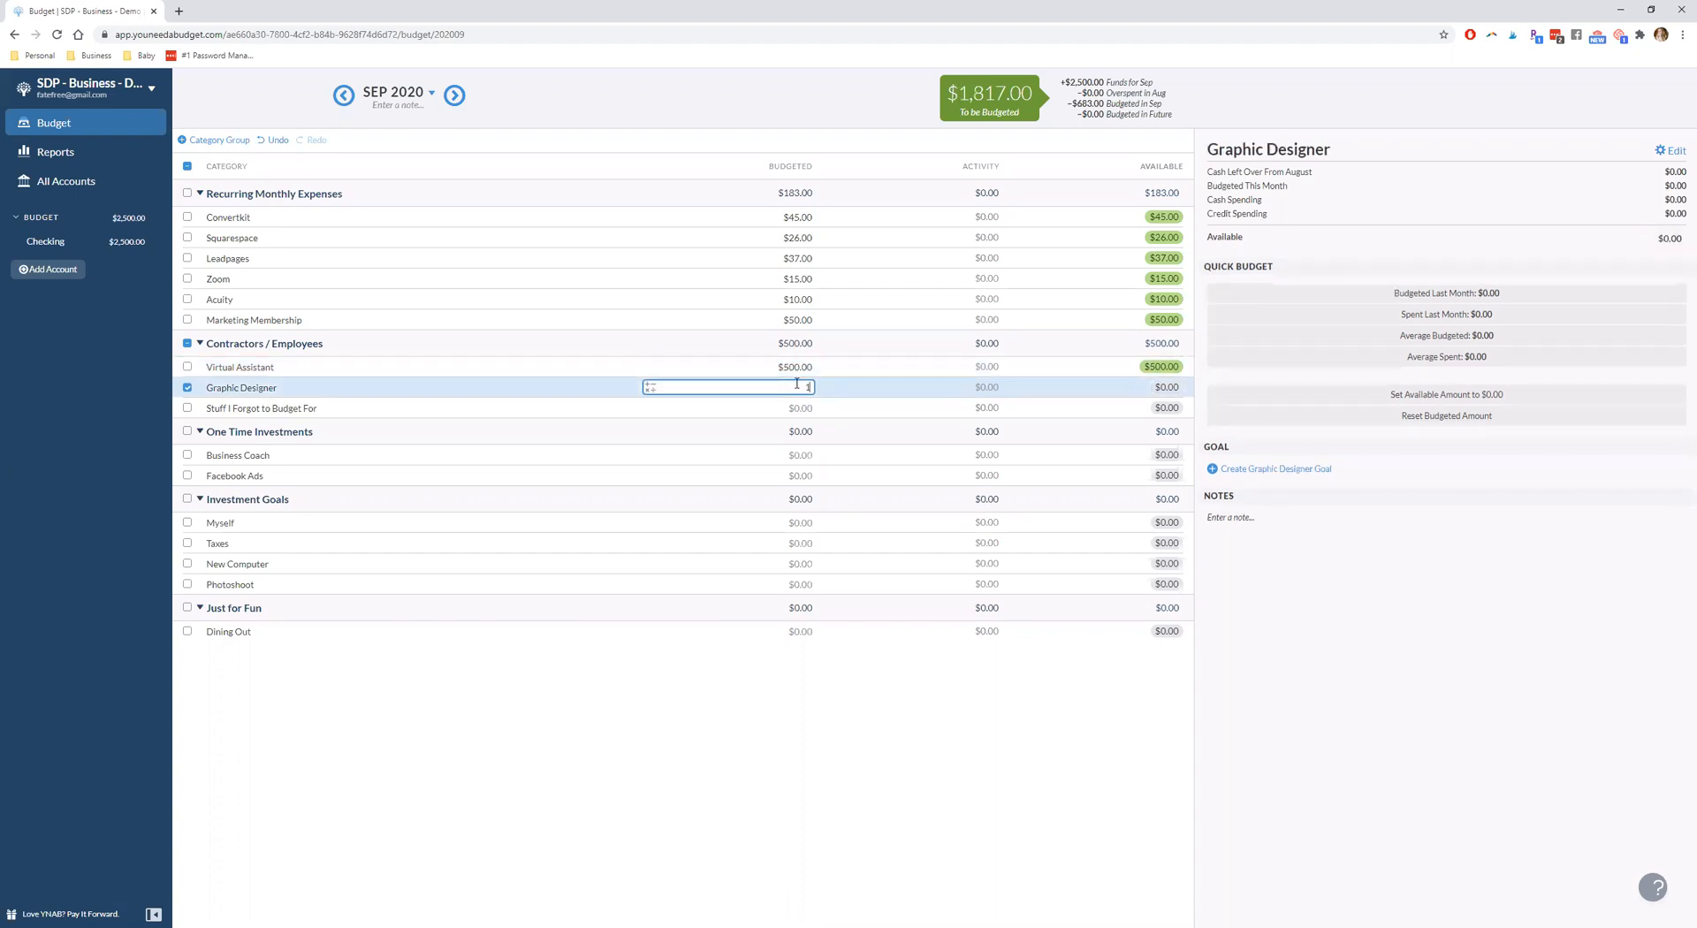
text(00)
key(Return)
Under One Time Investments, budget $750 for the Business Coach and $967 for Facebook Ads
click(800, 454)
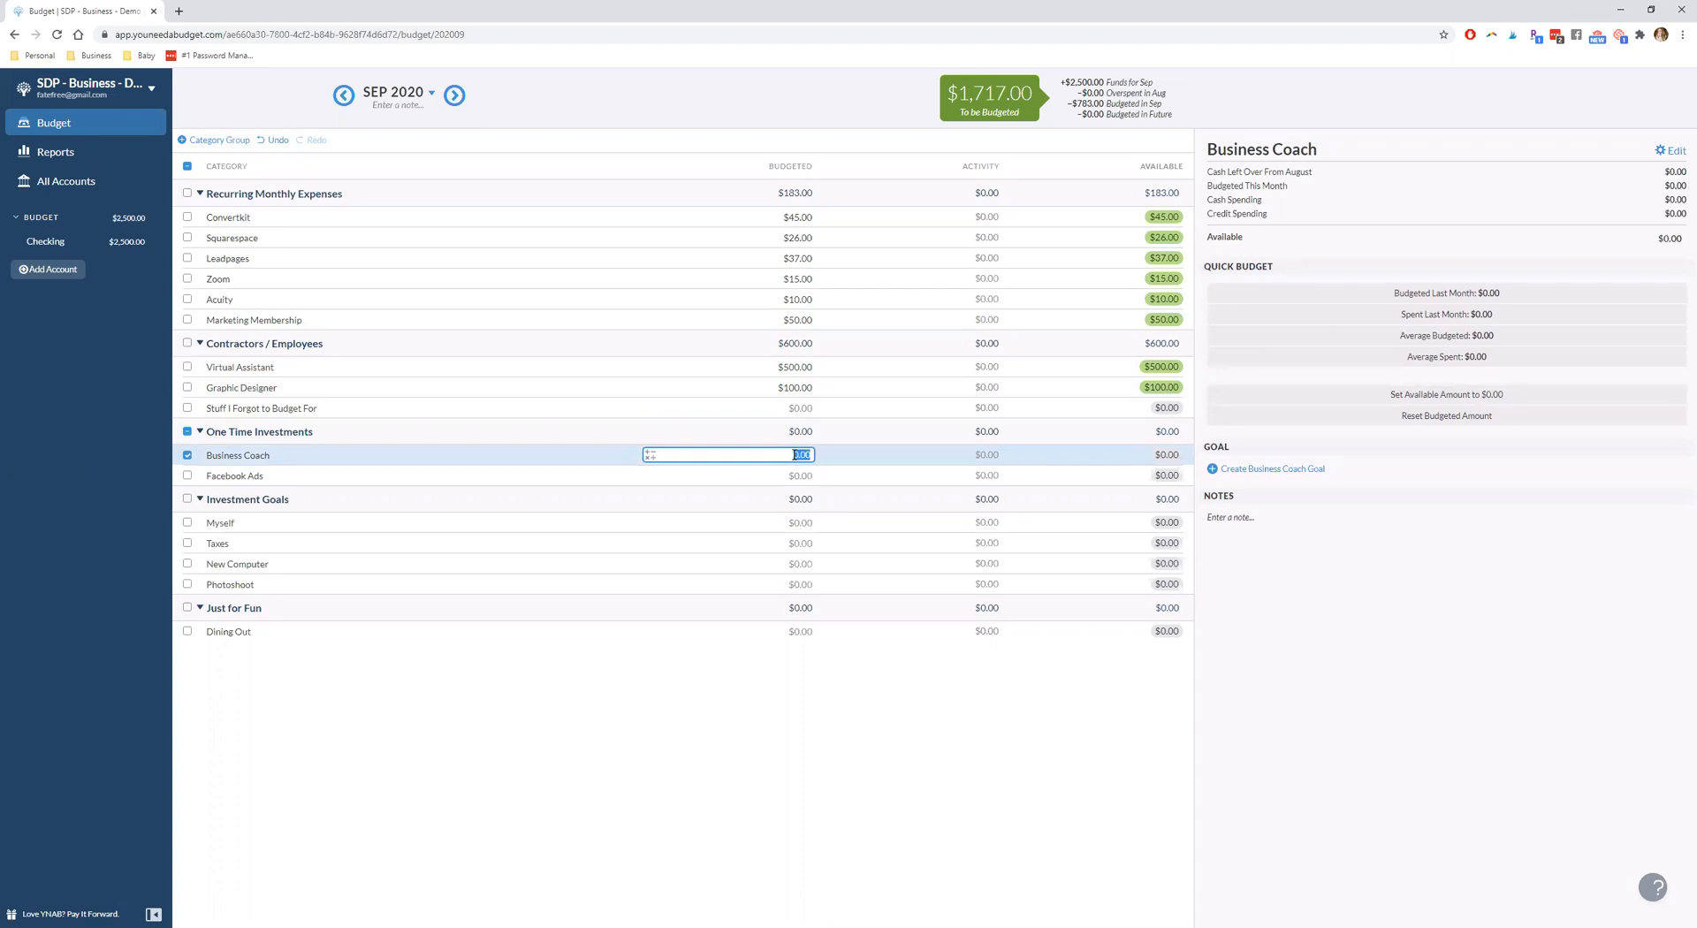
text(750)
key(Return)
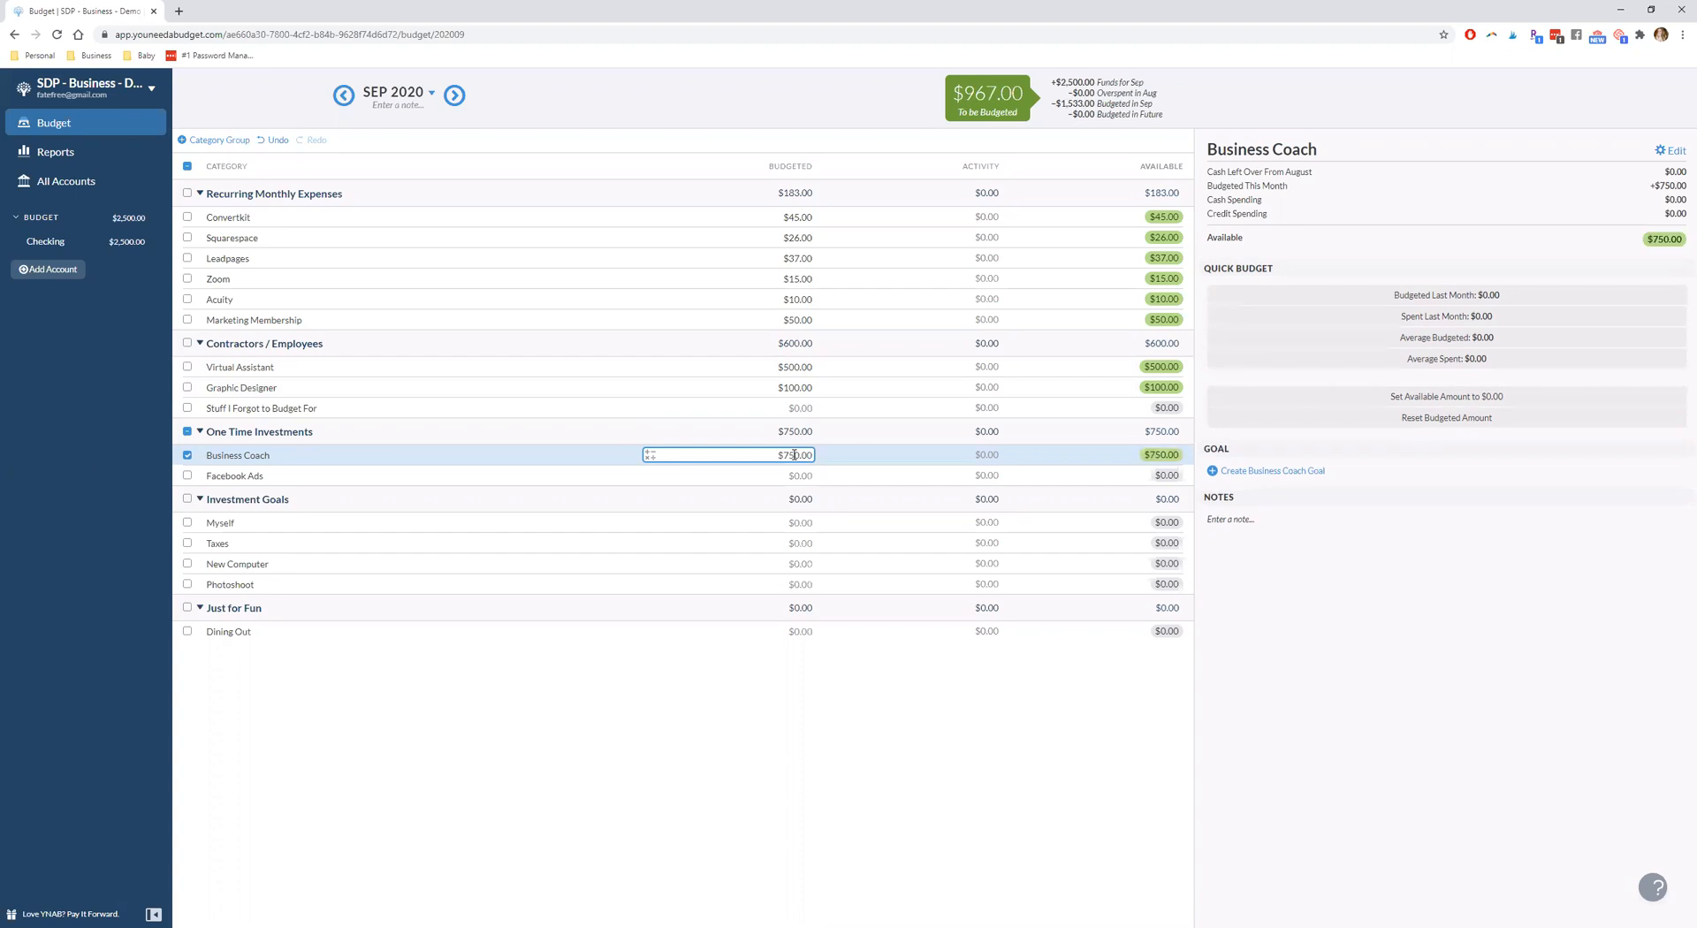
click(793, 455)
key(Escape)
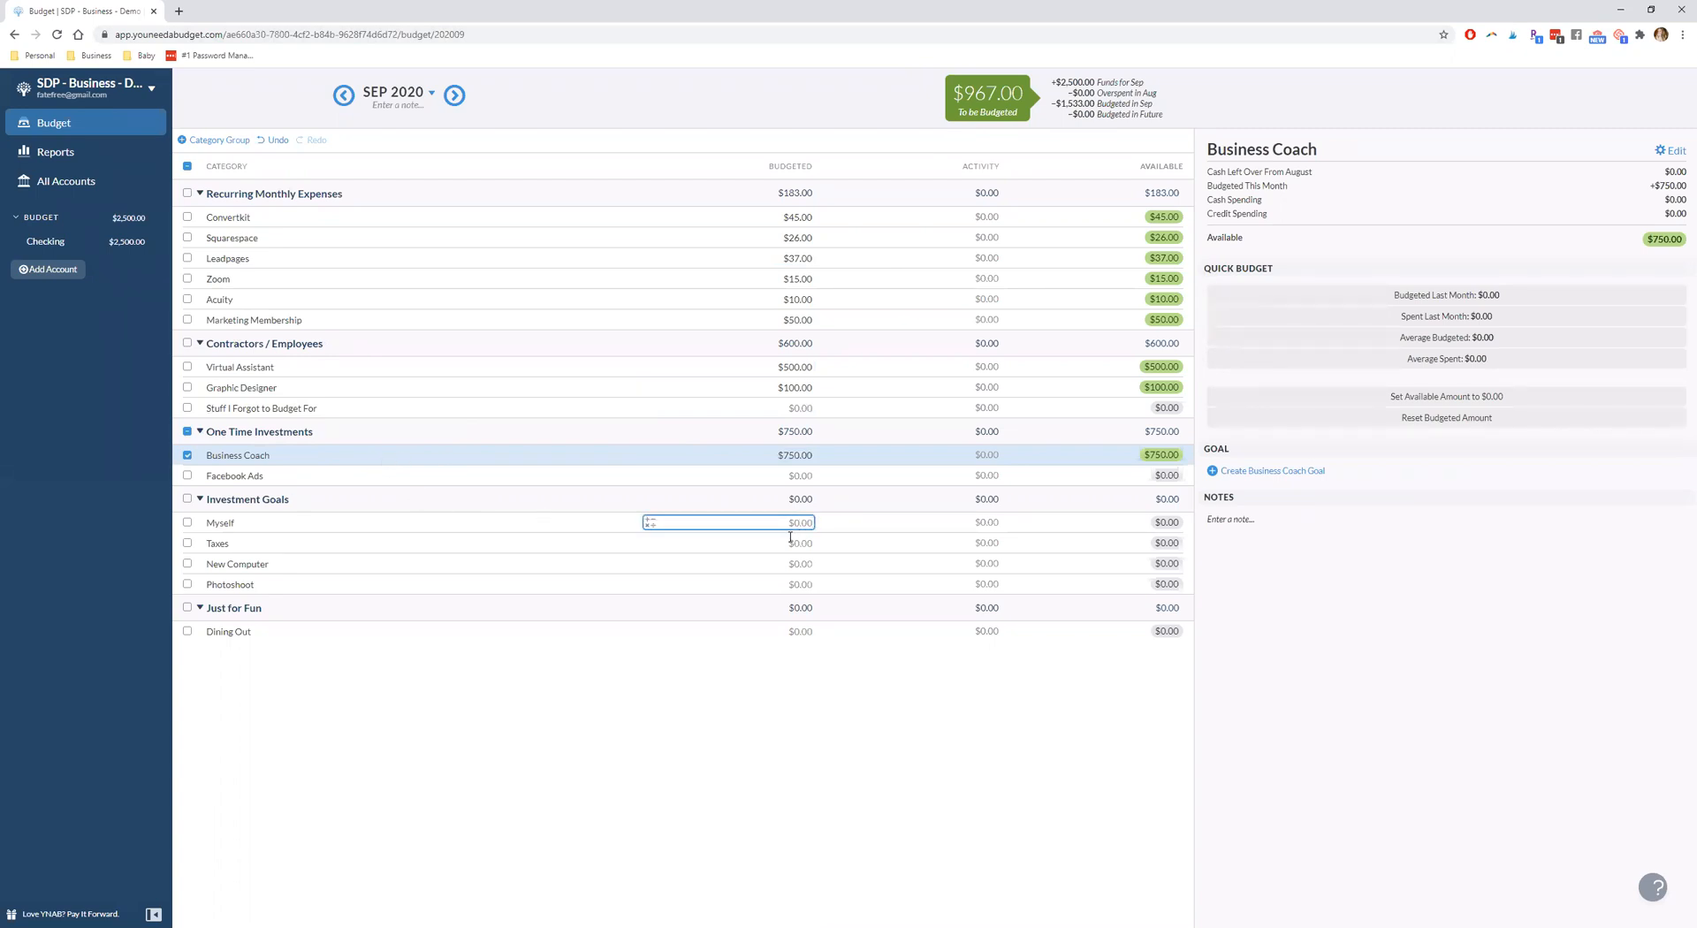
click(804, 475)
text(967)
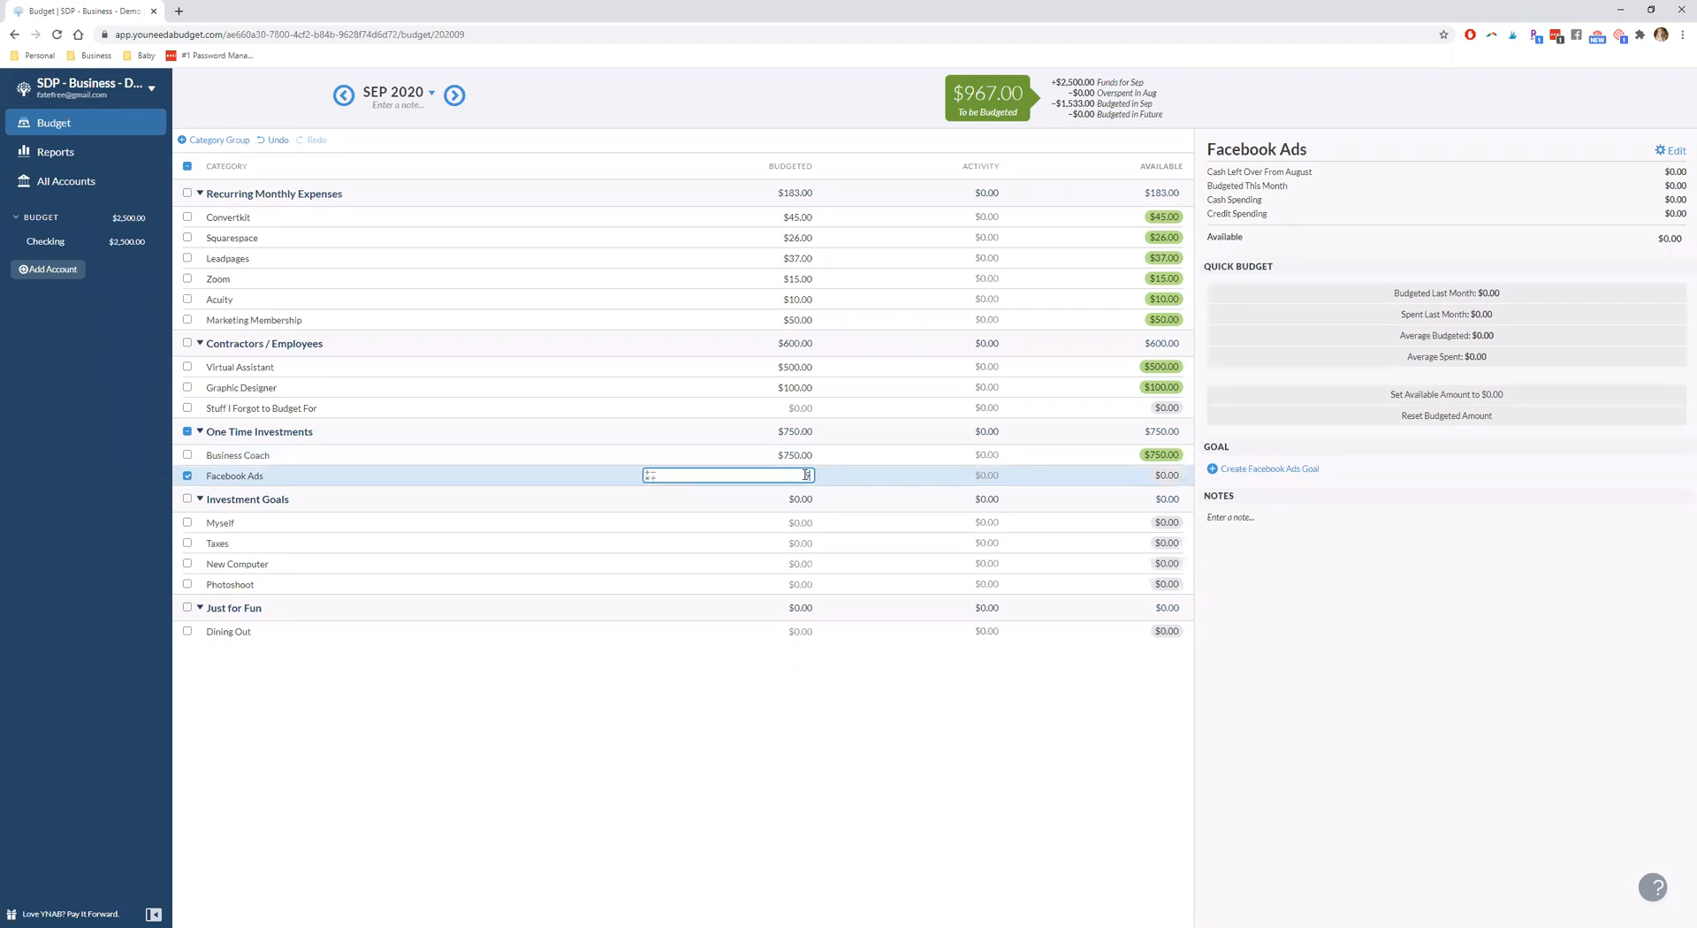
key(Return)
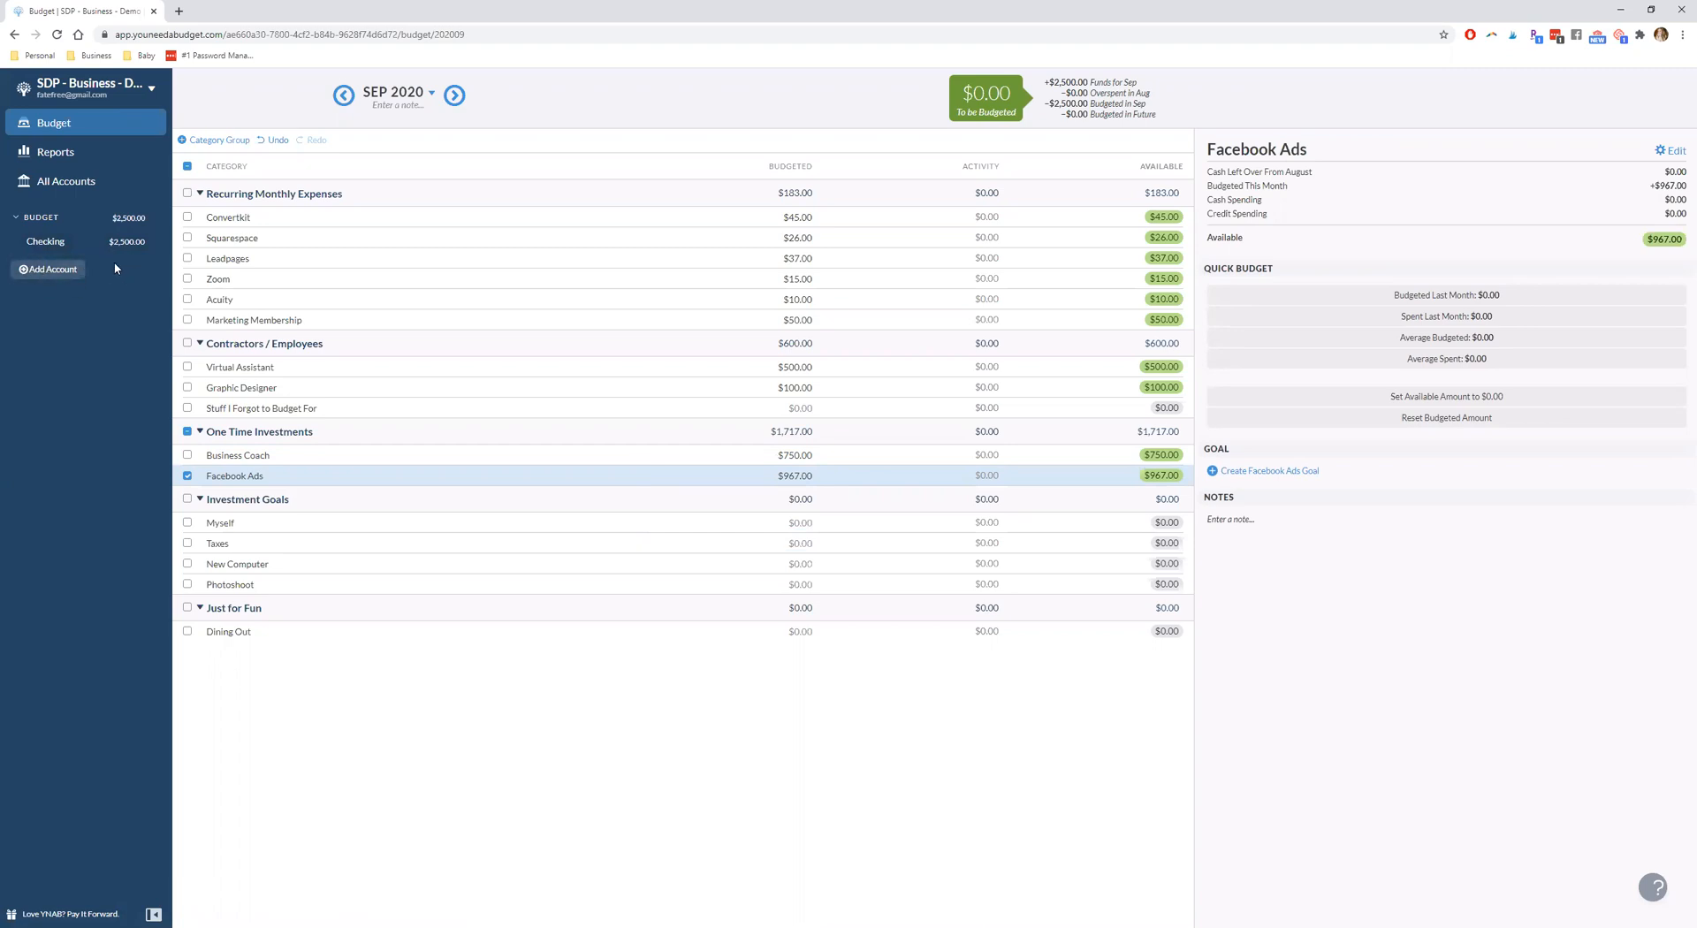
Set up a new unlinked Credit Card account nicknamed "Credit card" with a current balance of $5,000
click(46, 269)
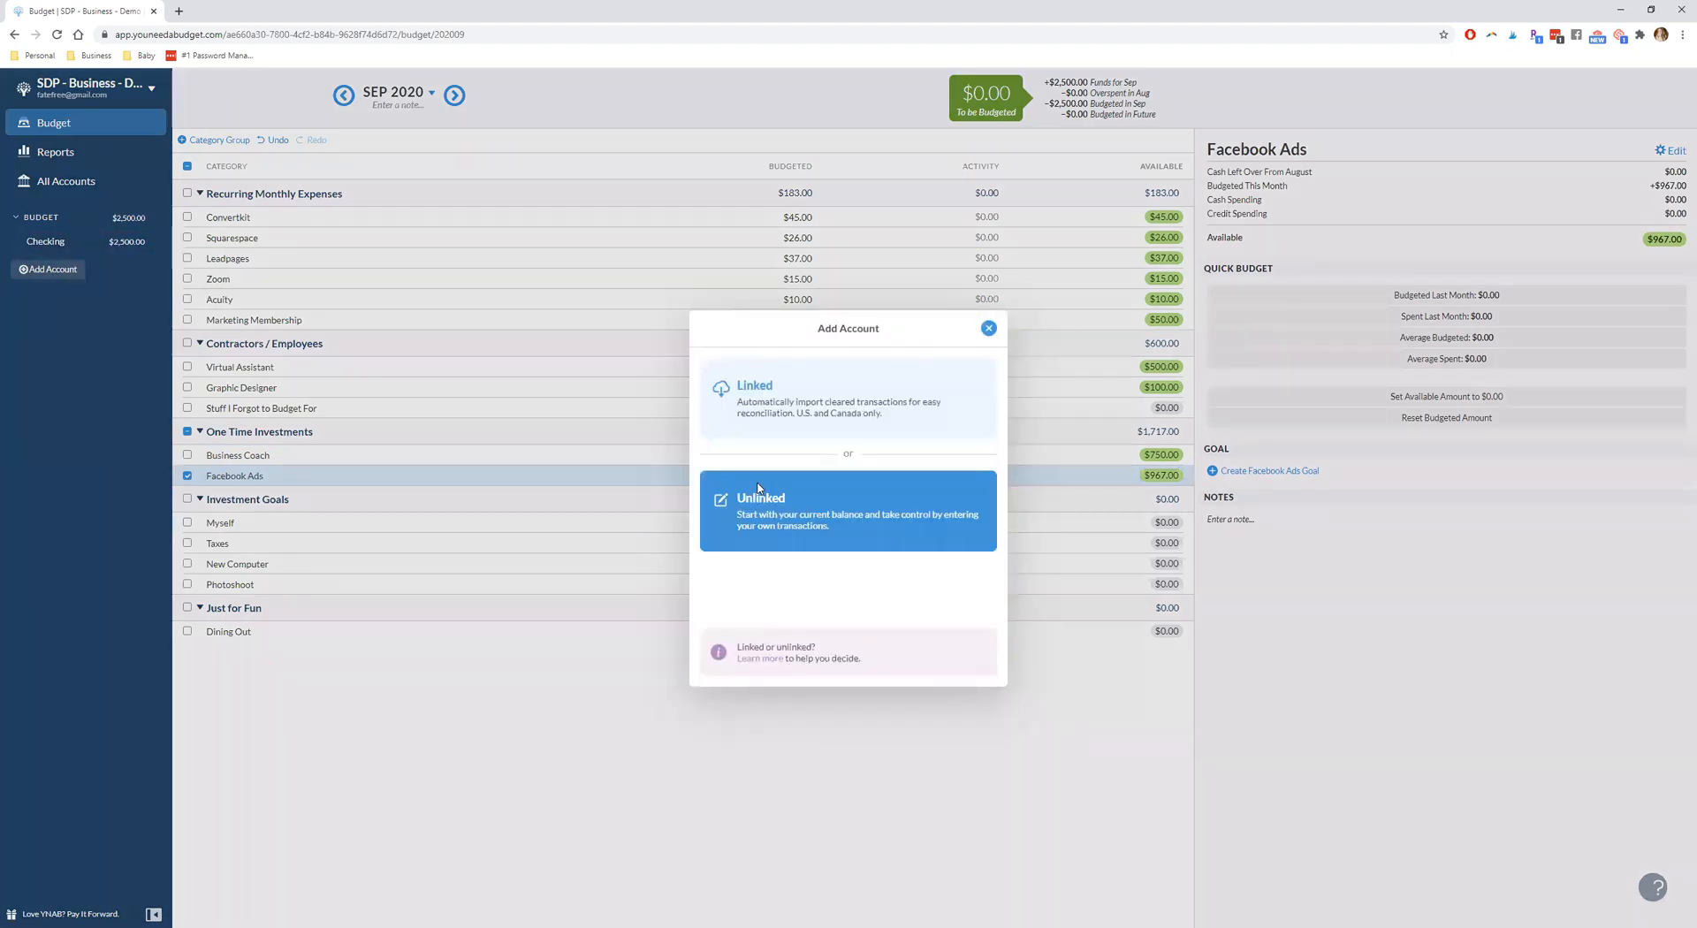
click(758, 488)
click(769, 421)
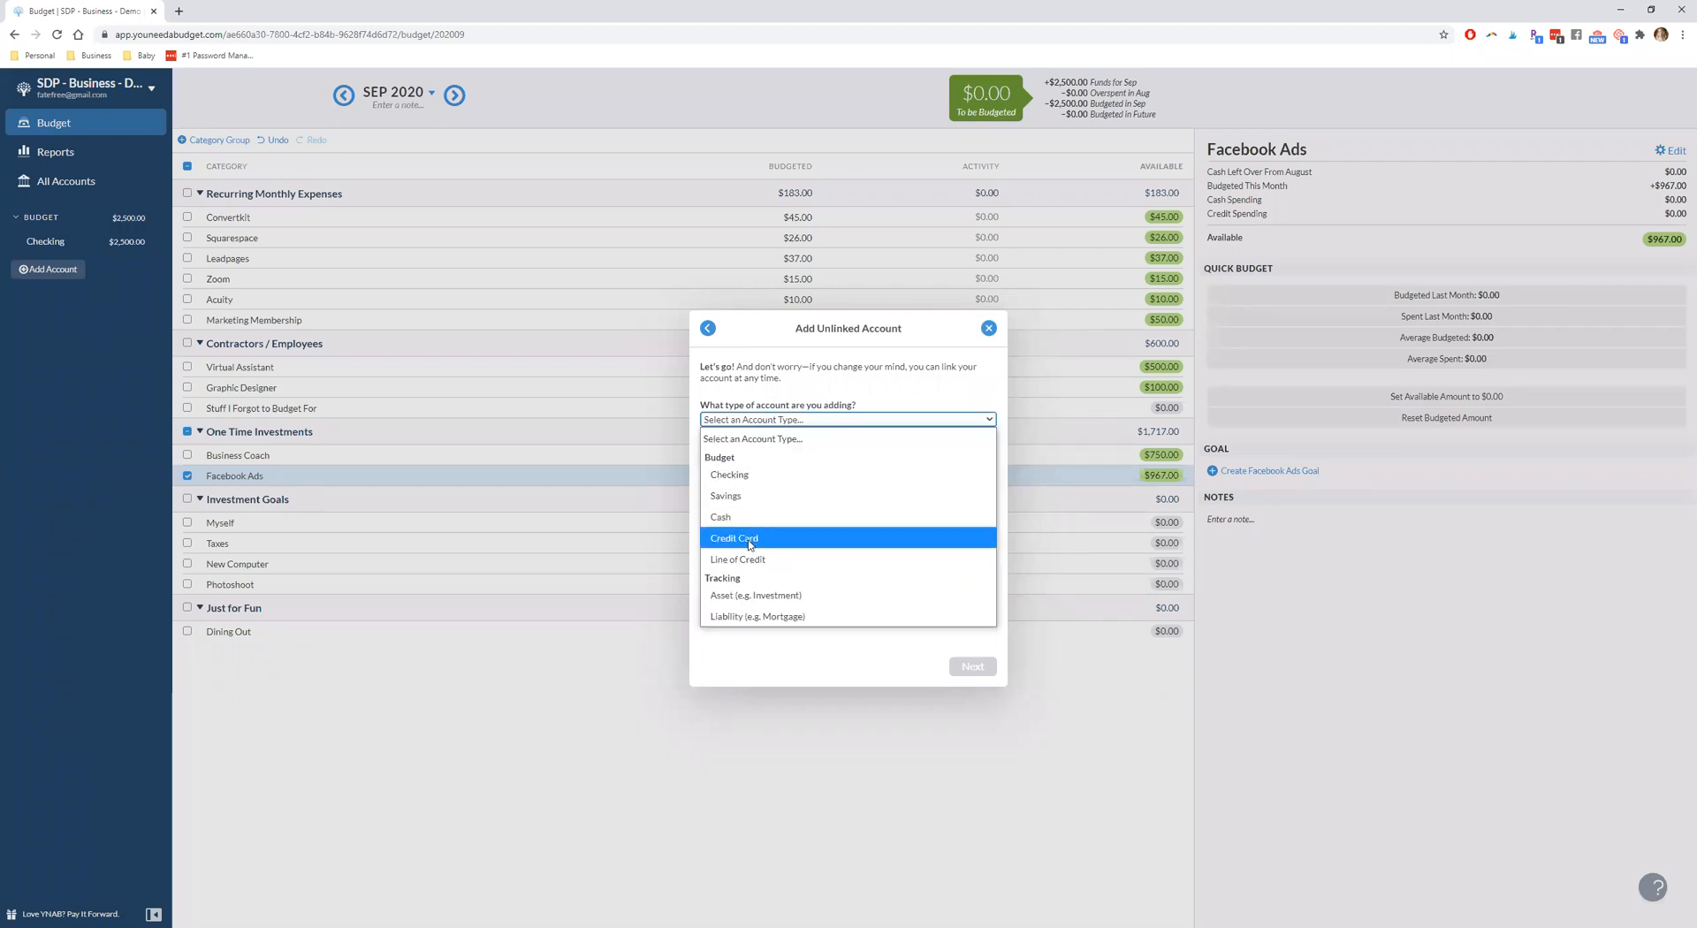
click(749, 540)
click(740, 460)
text(Credit)
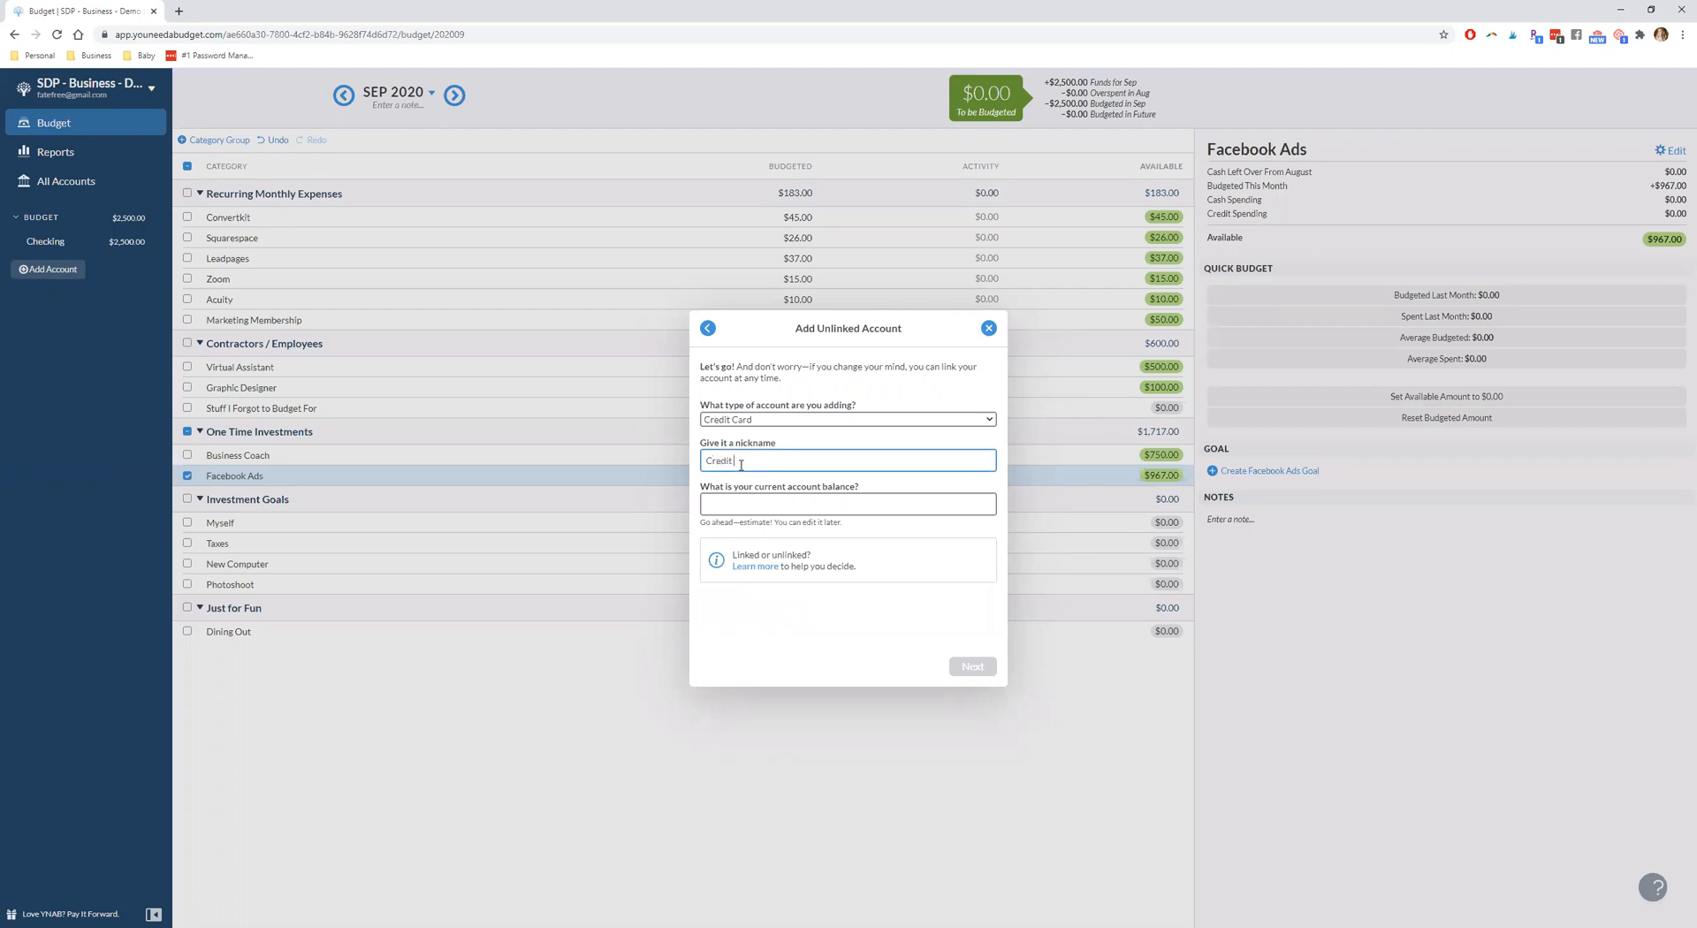
text( card)
click(733, 511)
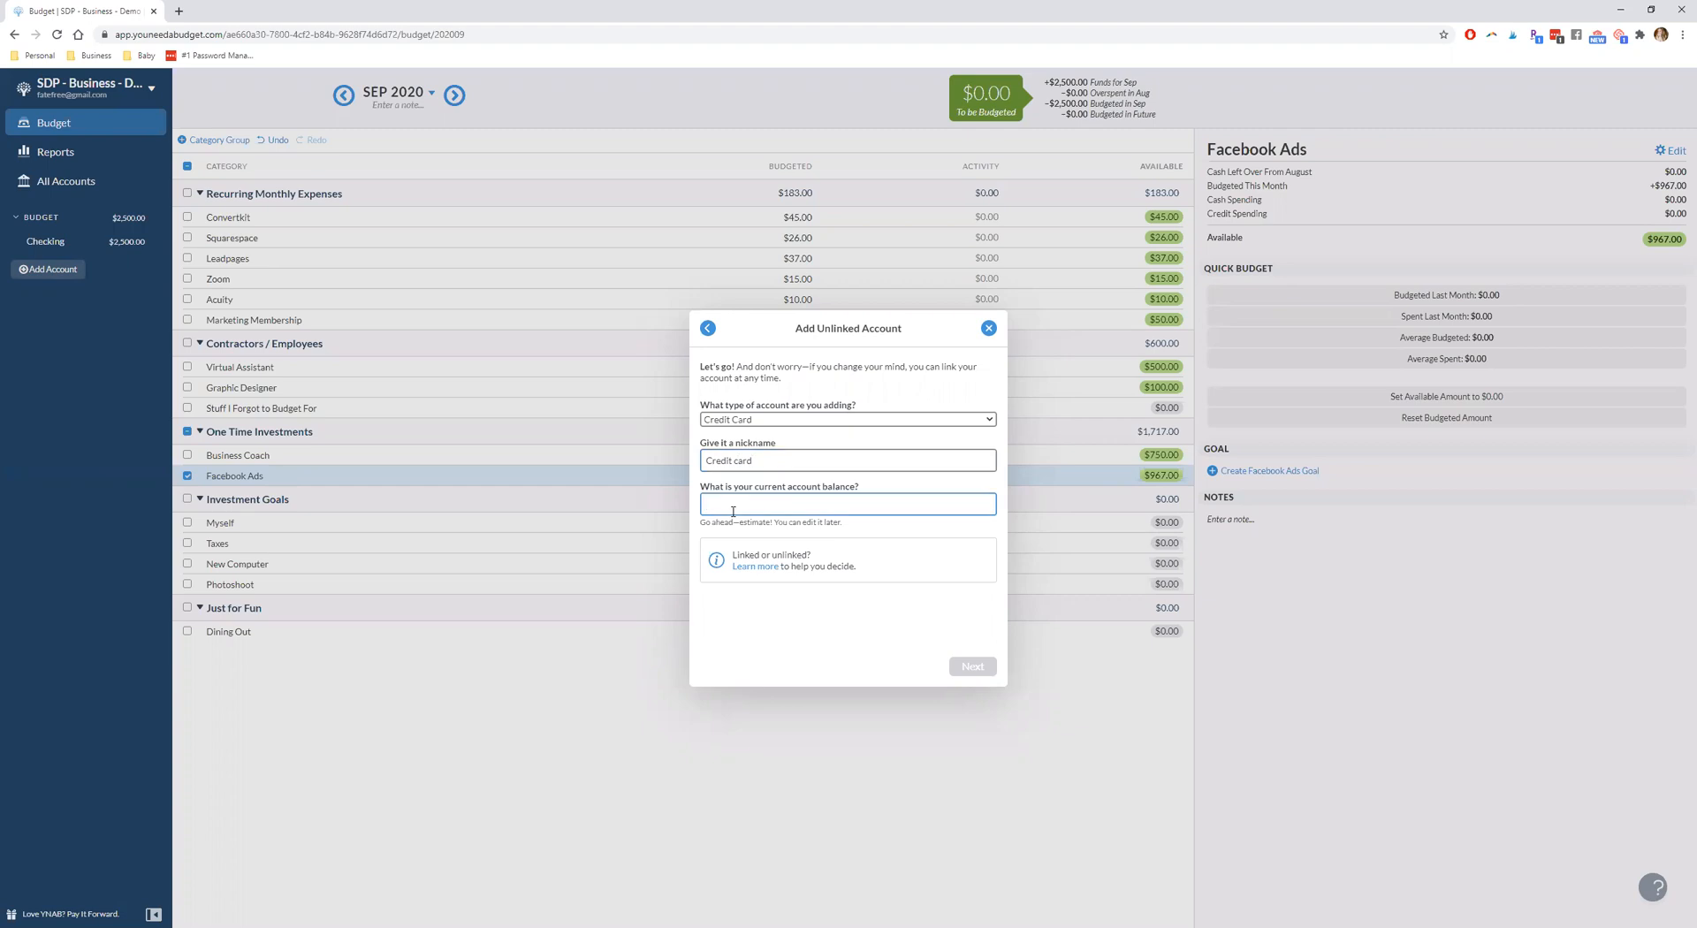
text(50000)
click(976, 674)
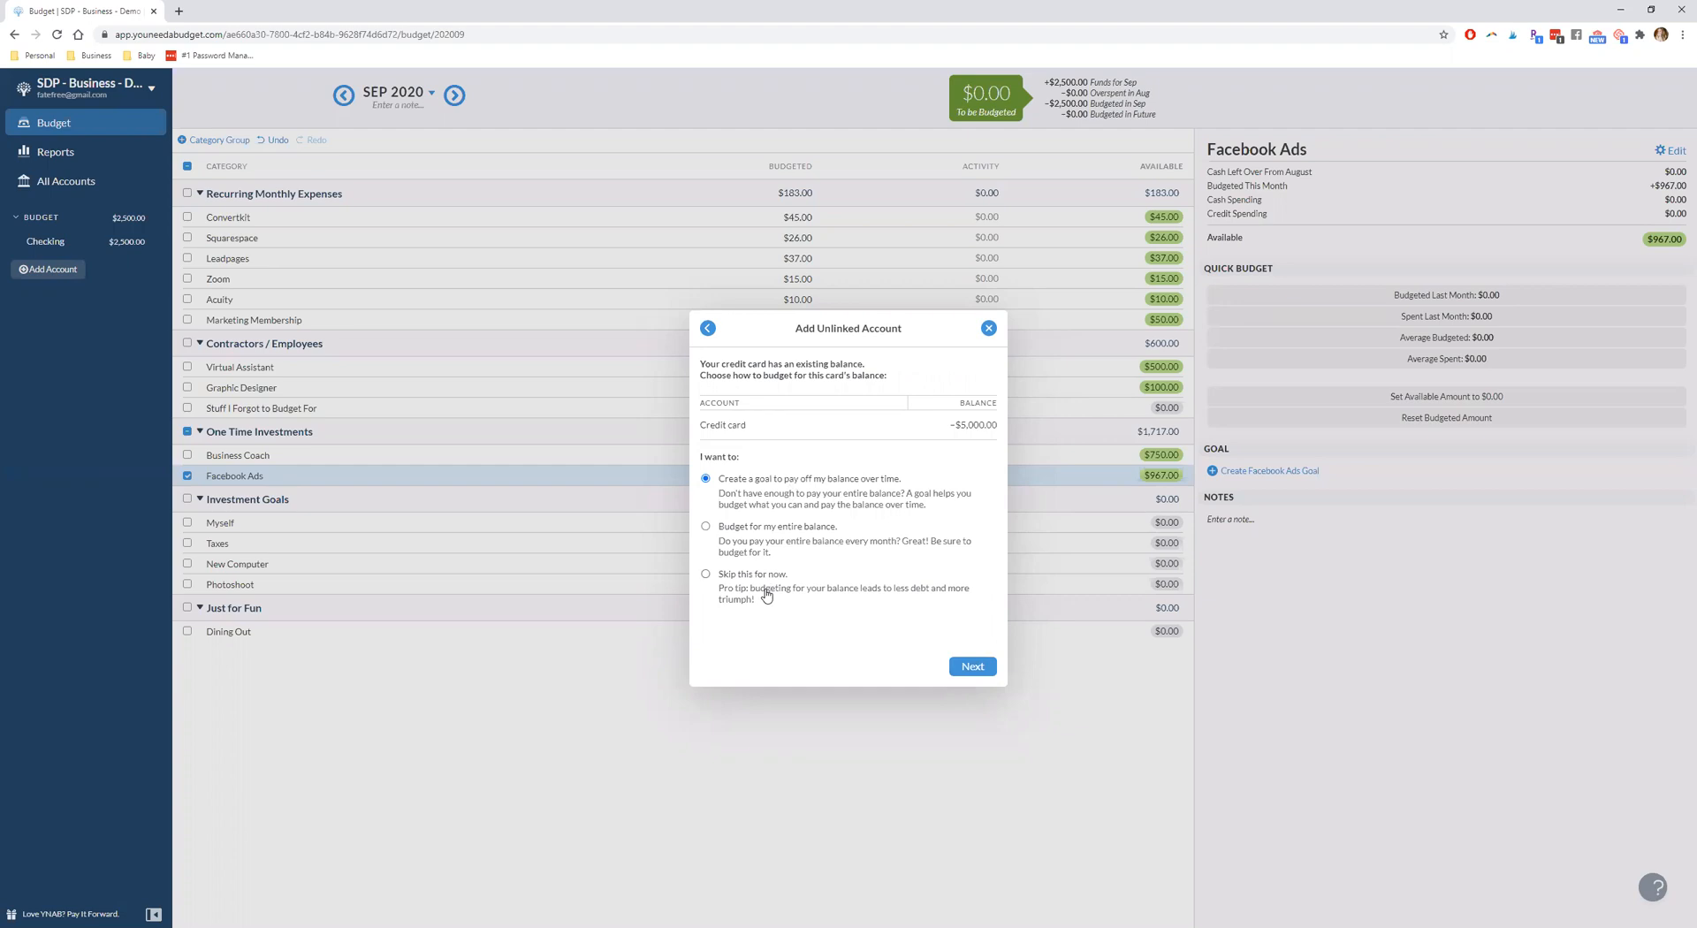
Skip budgeting for the card's existing balance for now and finish adding the account
click(706, 575)
click(978, 672)
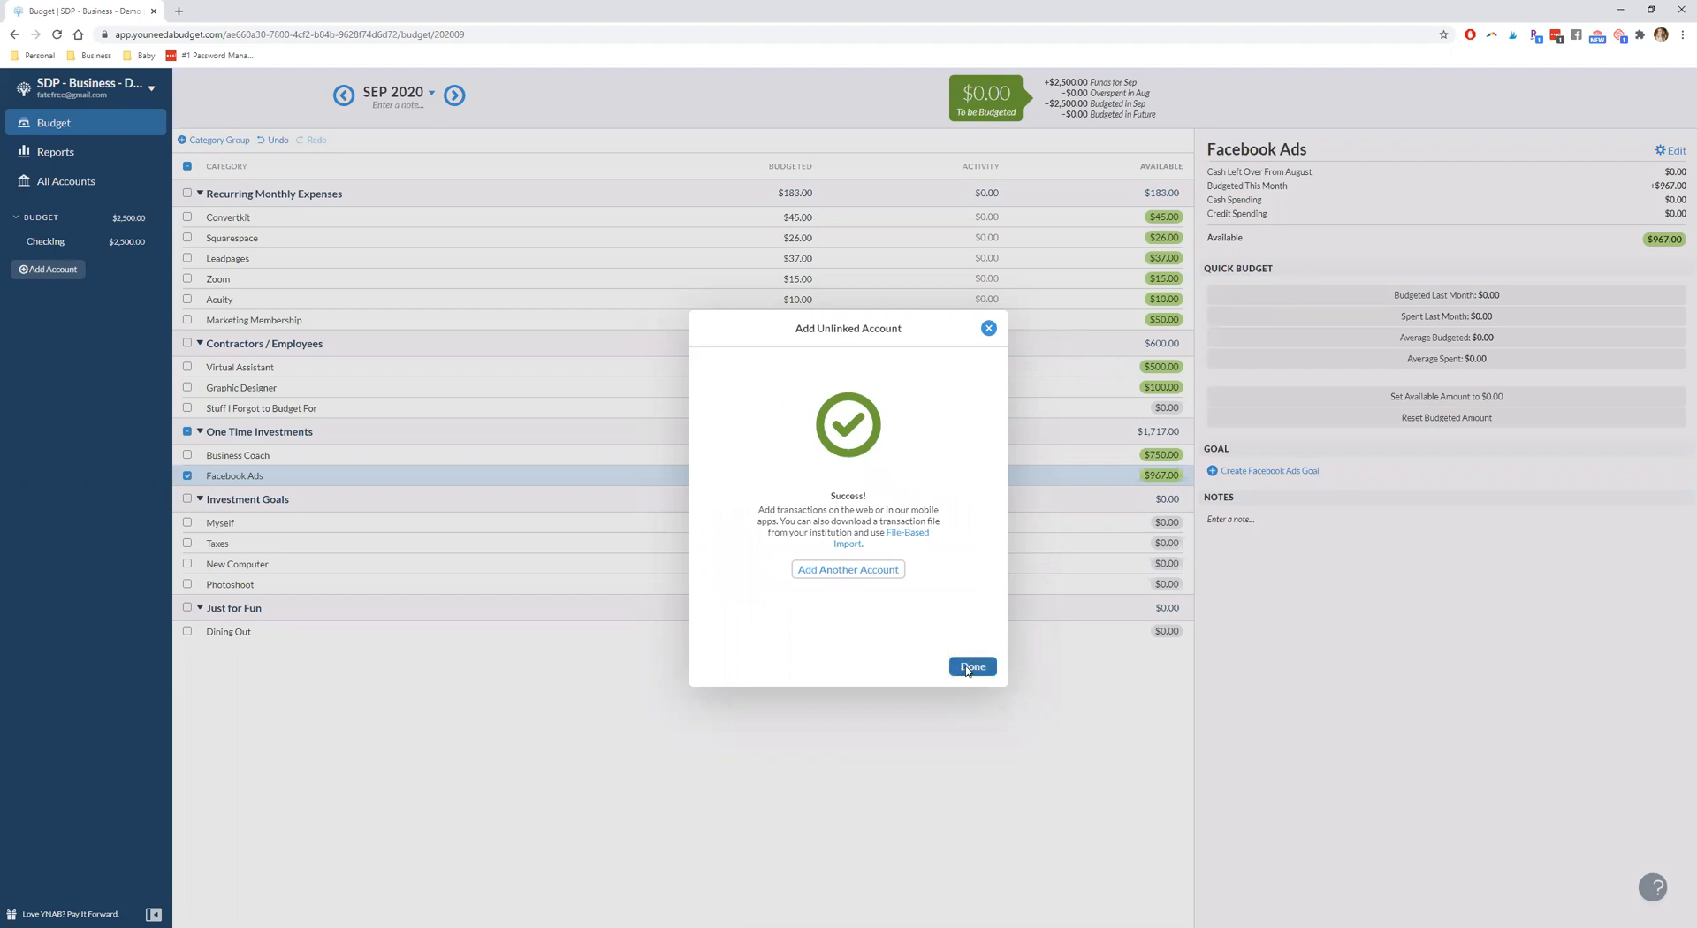
click(970, 669)
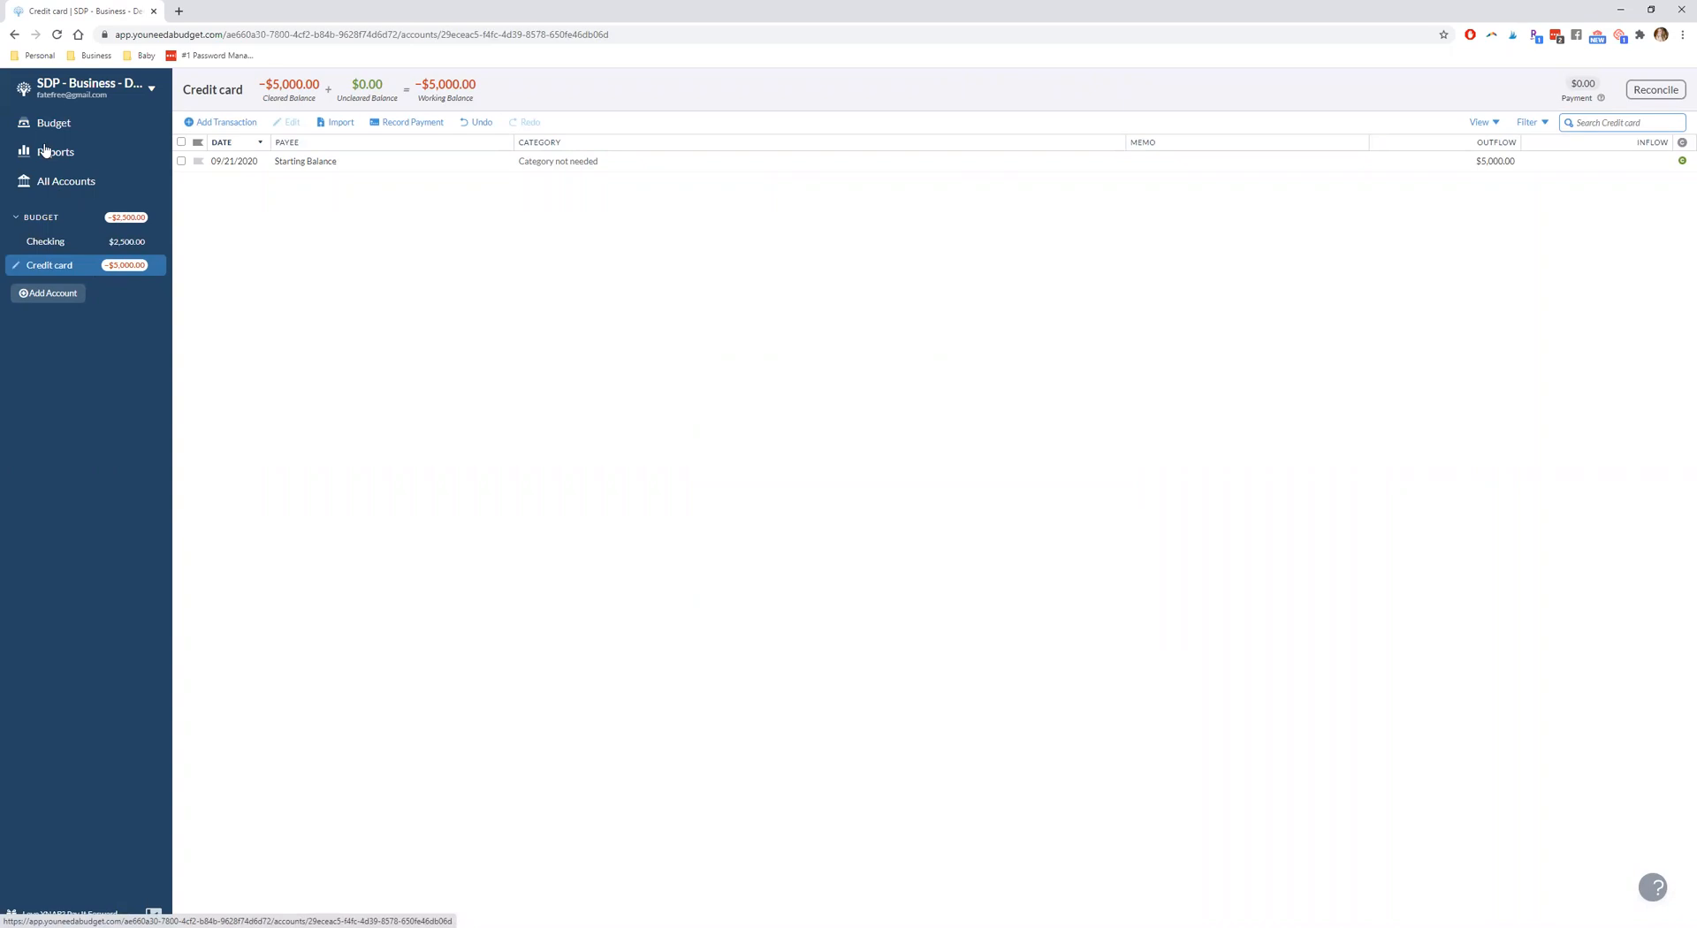
Return to the budget and add a "credit card interest" category to the Recurring Monthly Expenses group
click(42, 117)
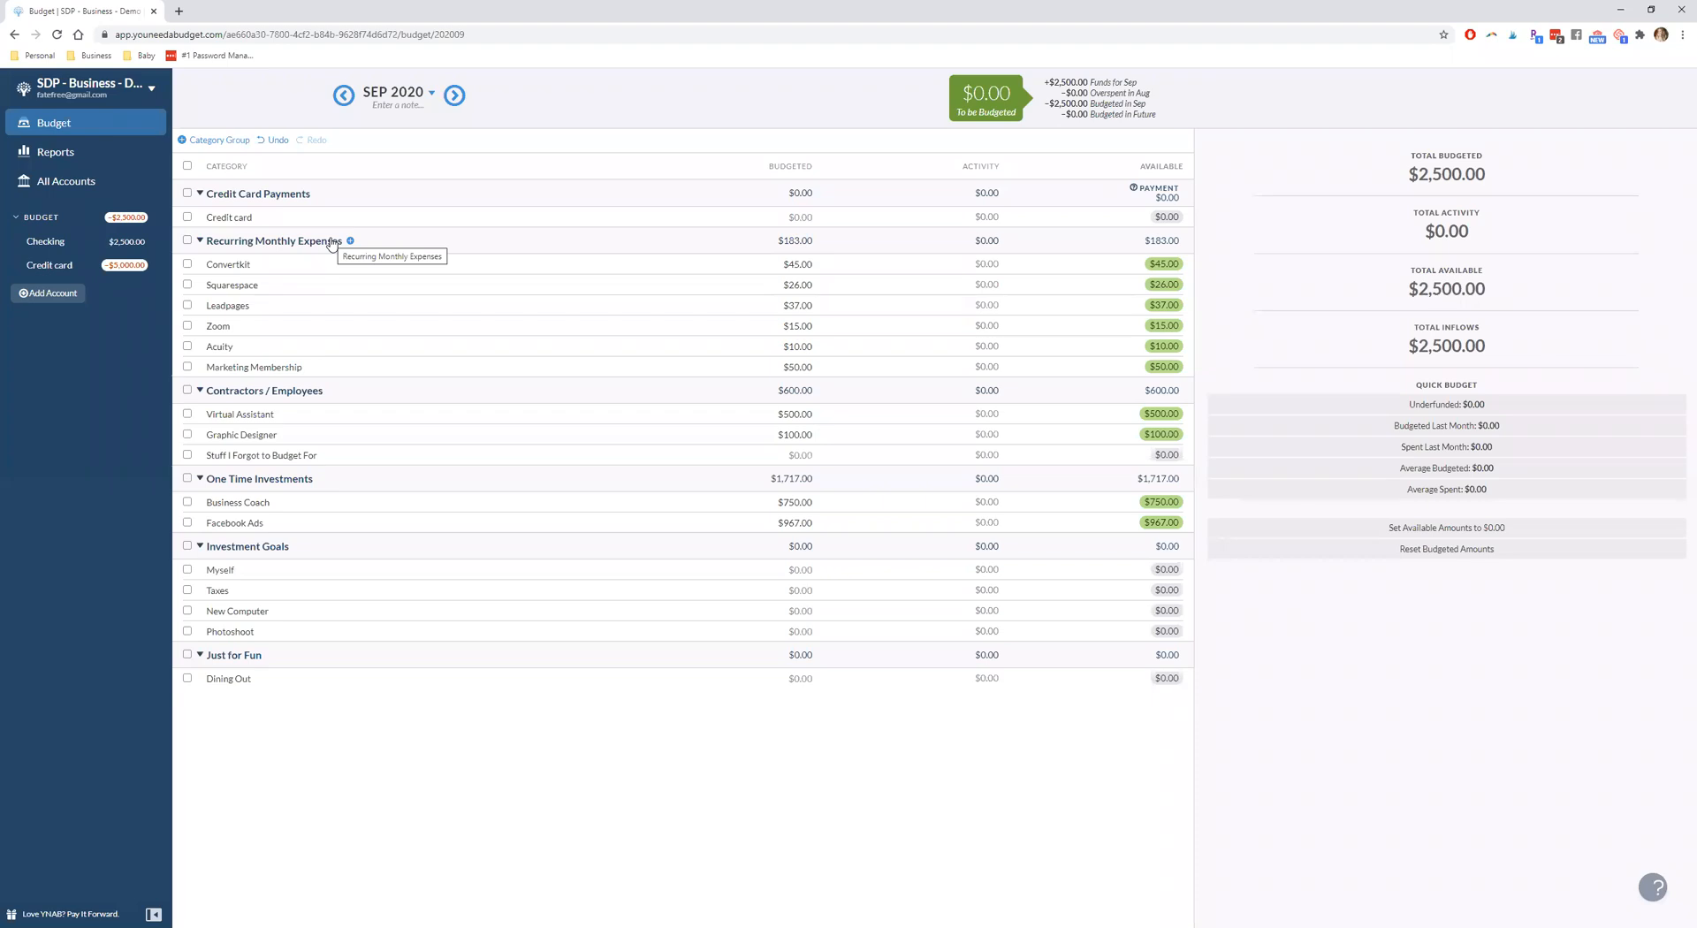
click(350, 240)
text(credit card interest)
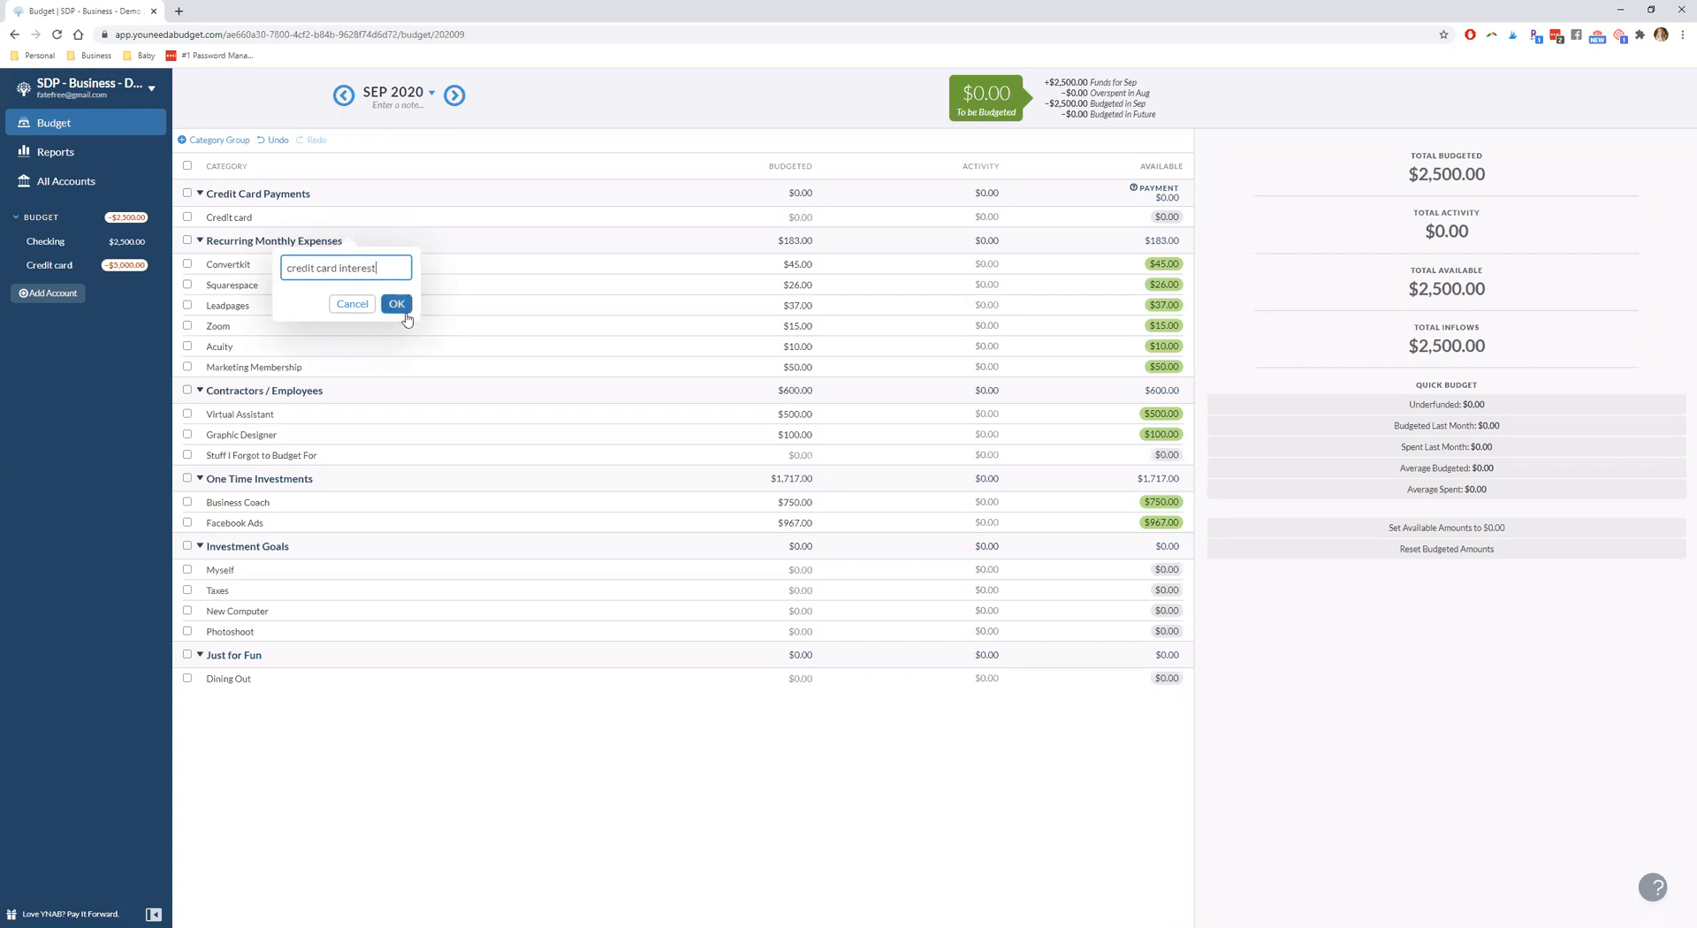
click(397, 304)
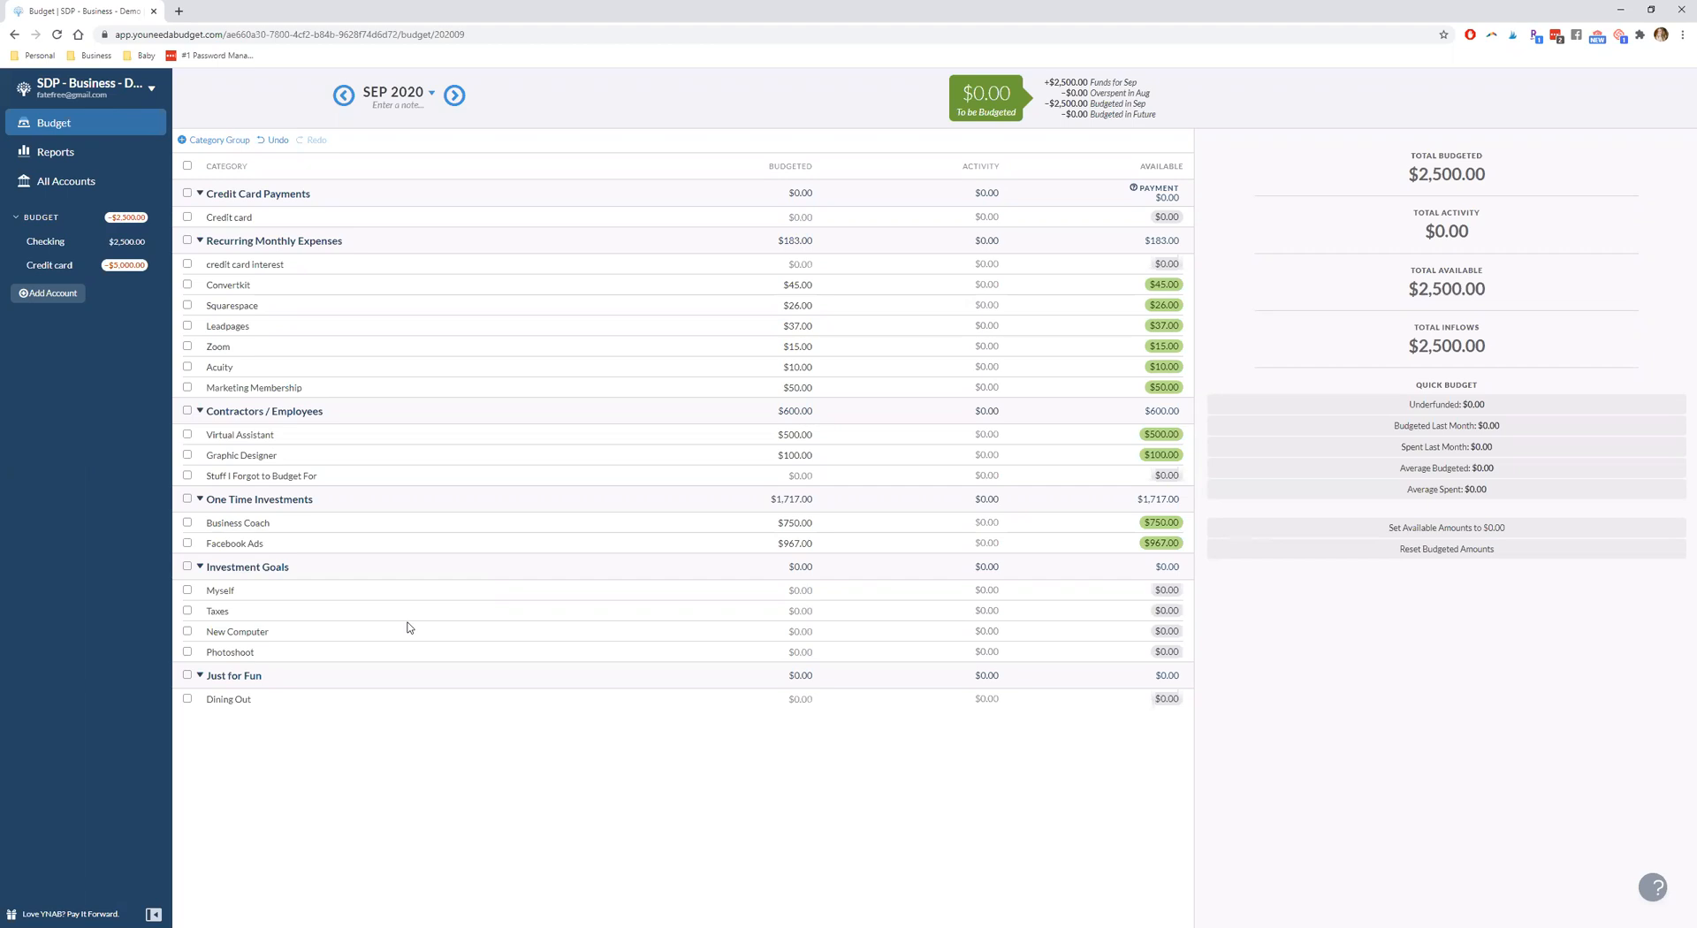
Budget $250 for the credit card interest category
click(782, 264)
click(790, 265)
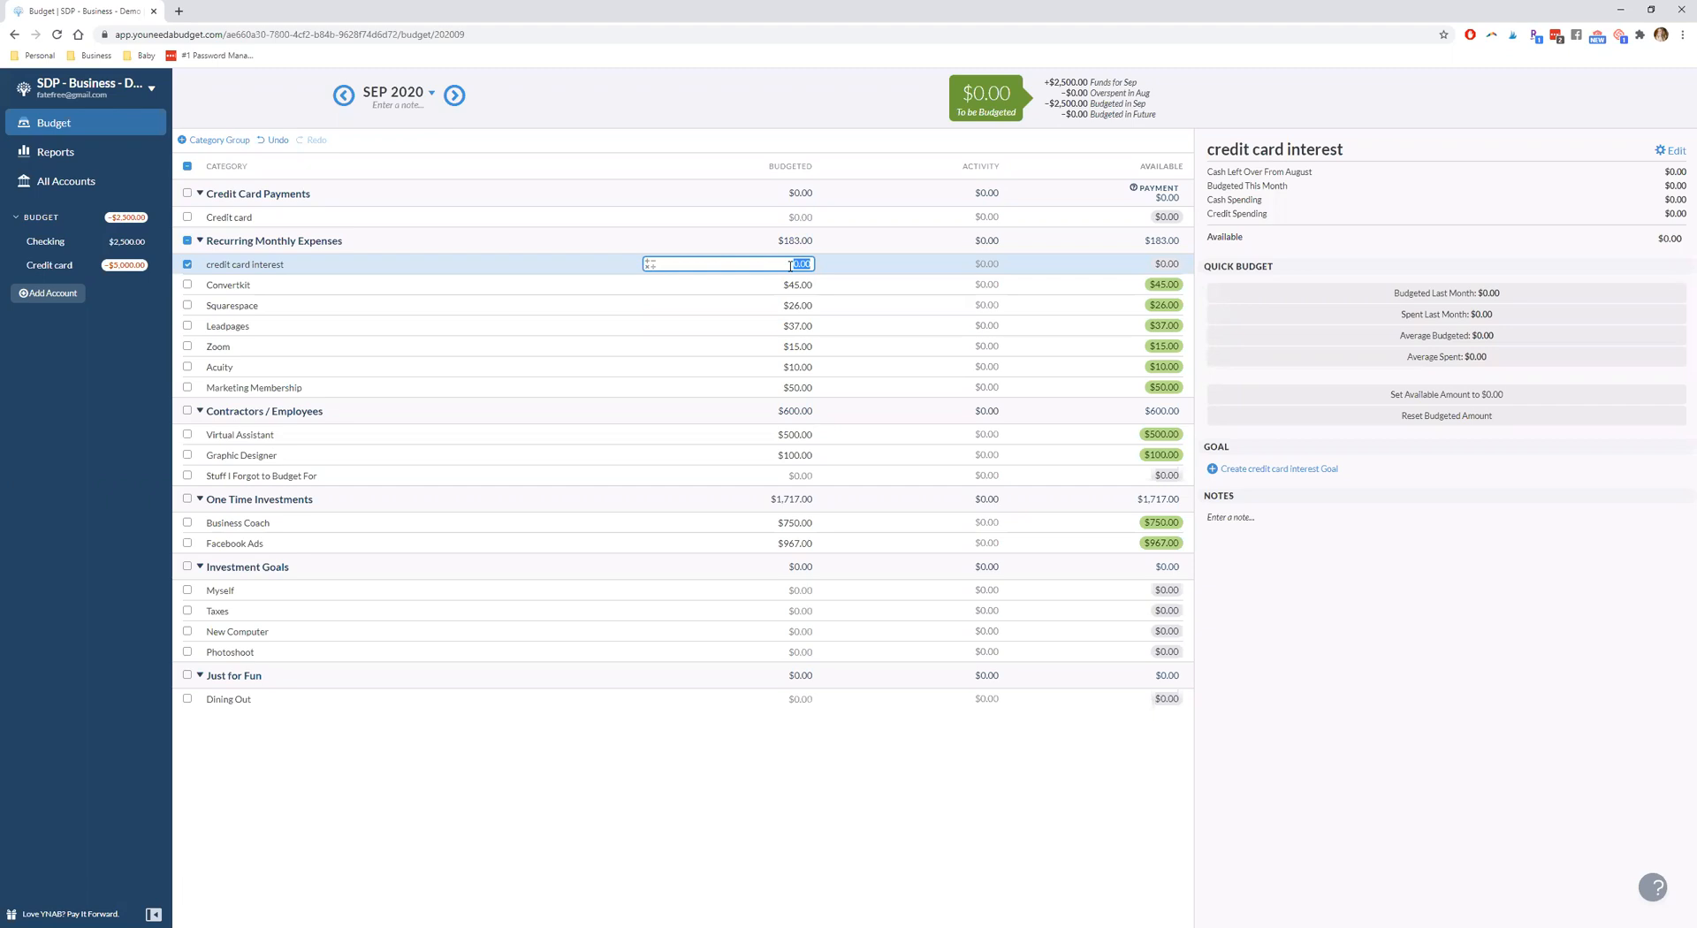
text(250)
key(Return)
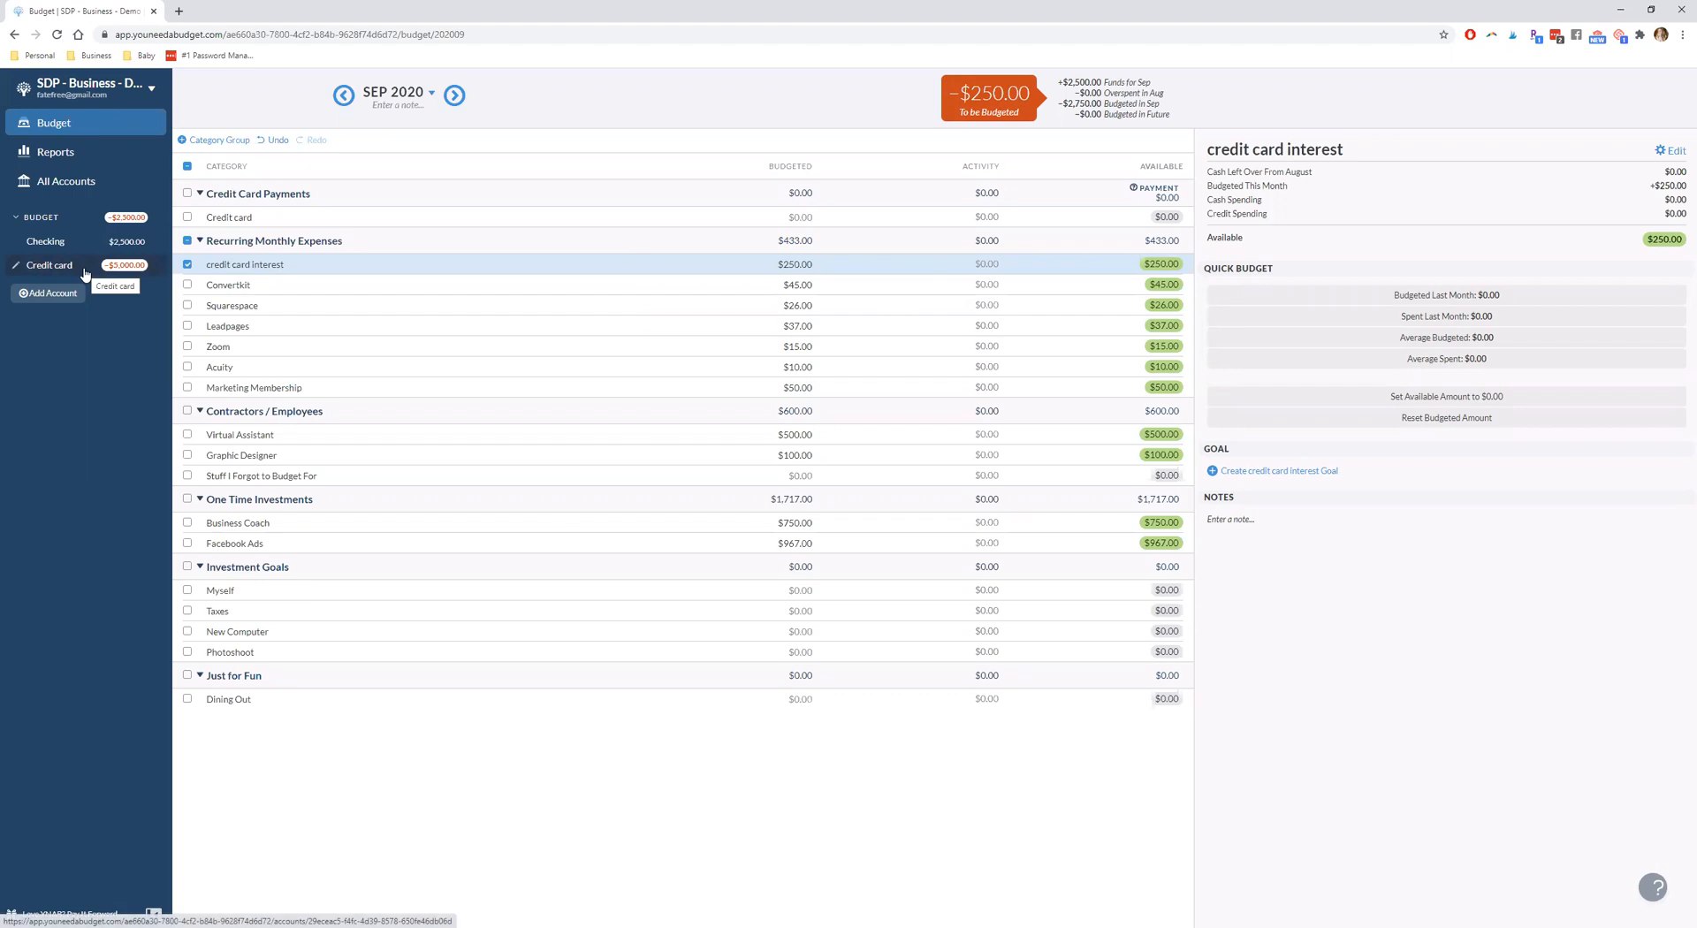
Cover the September overbudgeting with money from the Facebook Ads category
click(49, 266)
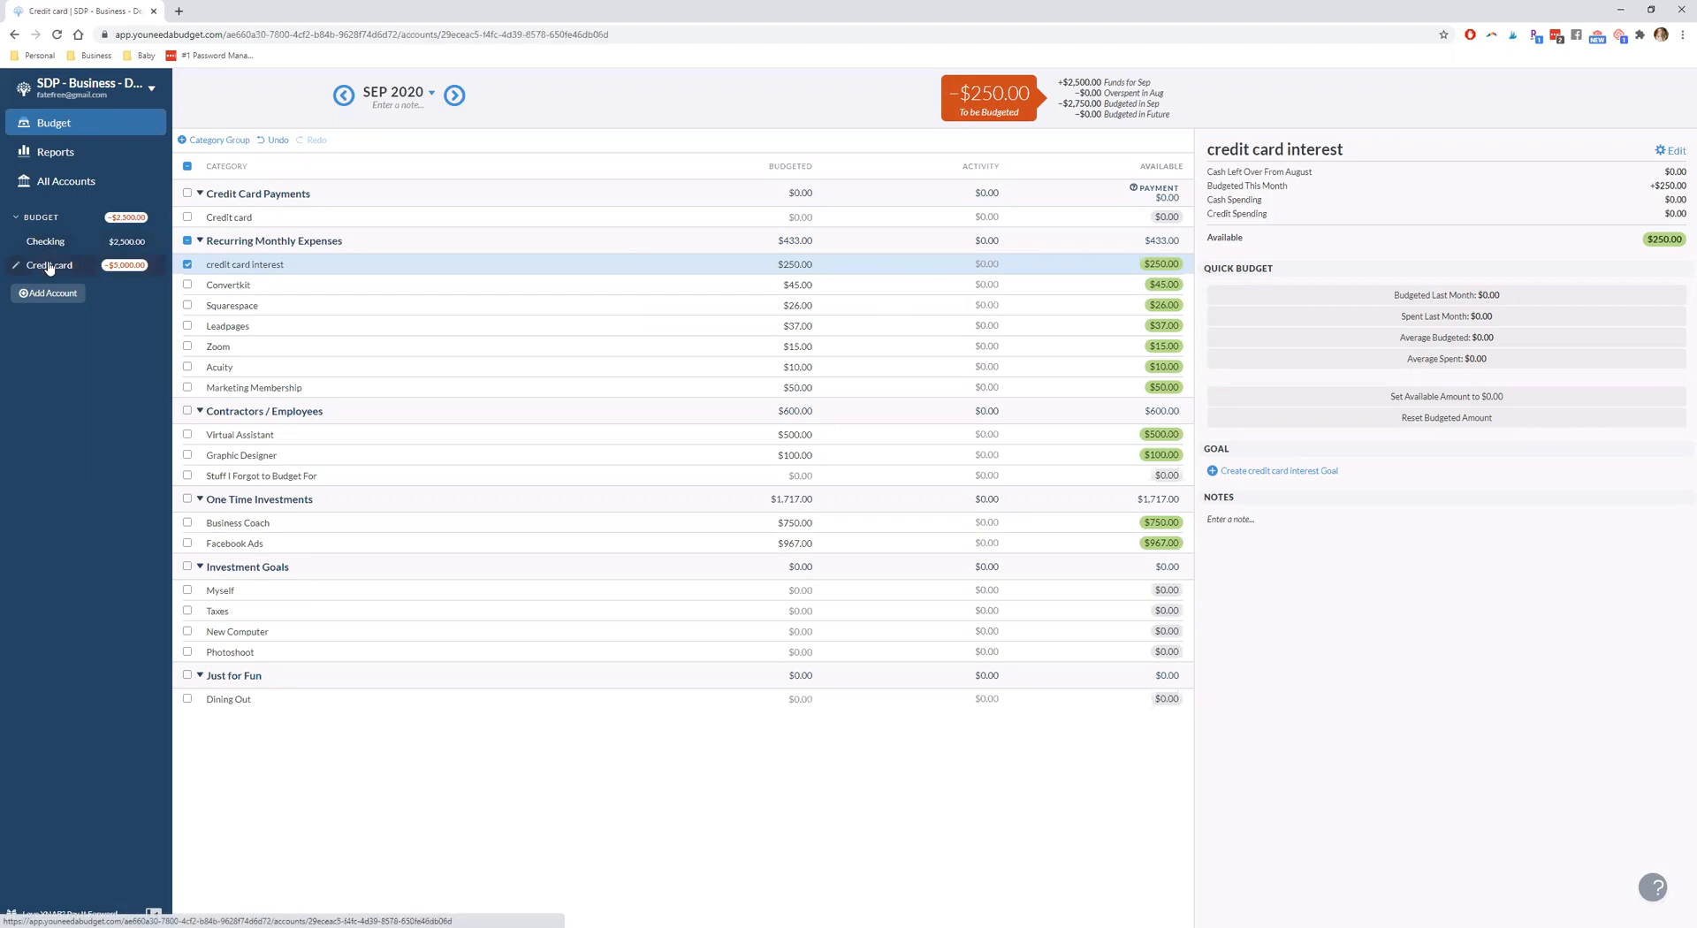
click(53, 124)
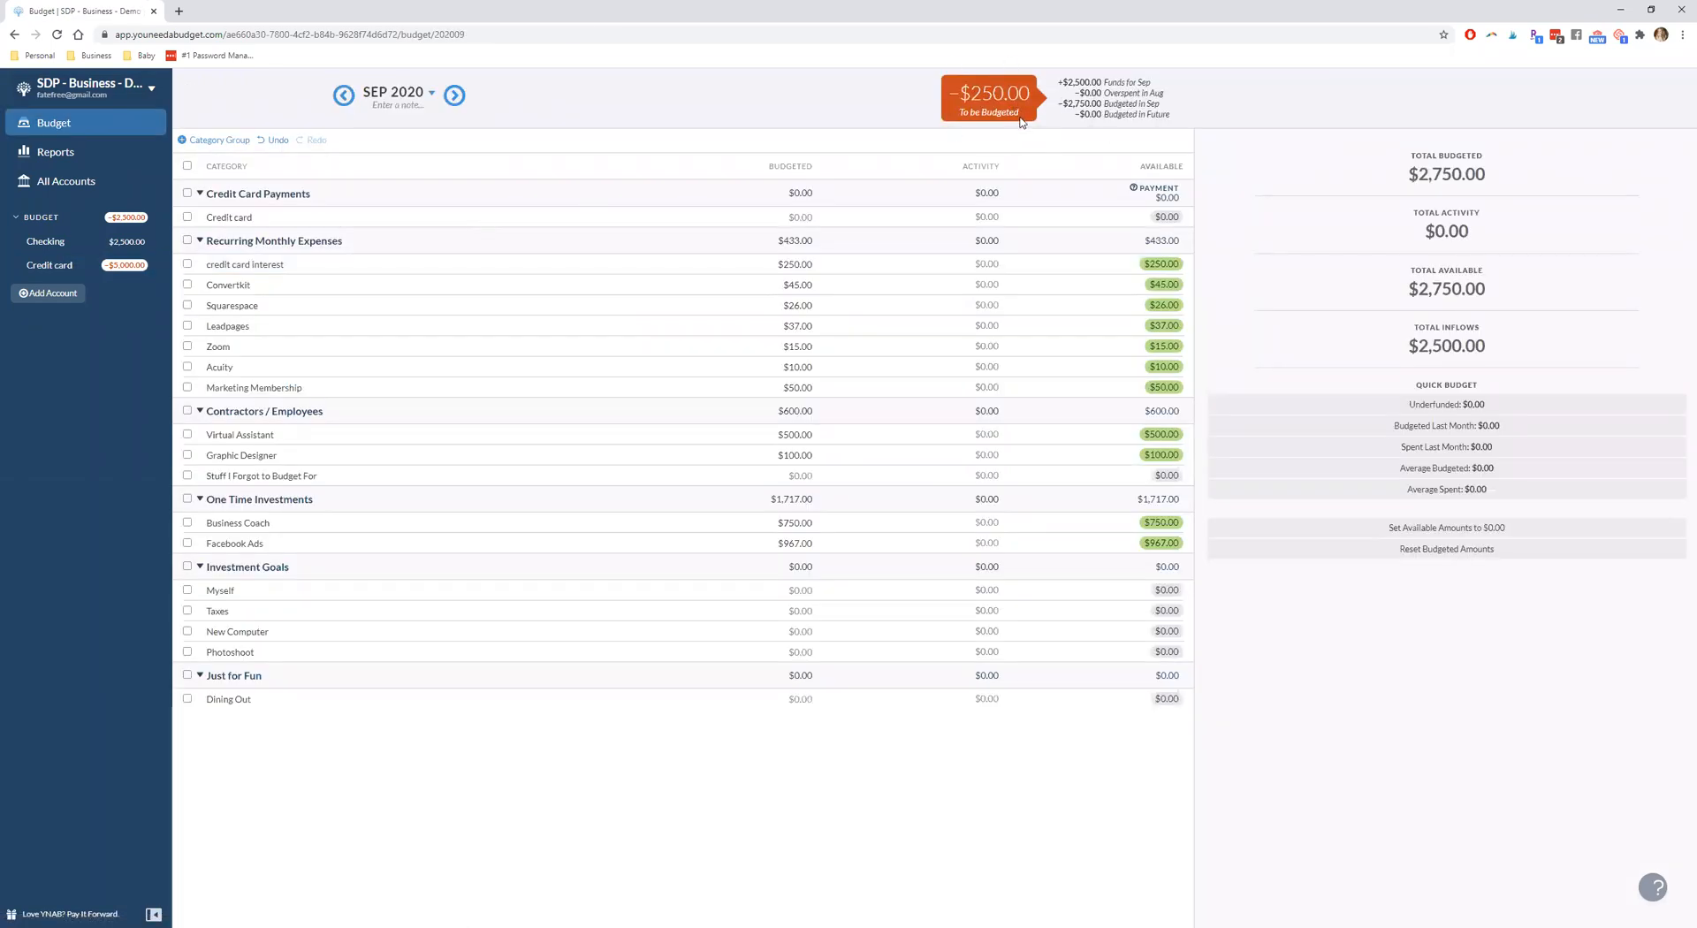
mouse_move(1021, 122)
click(997, 106)
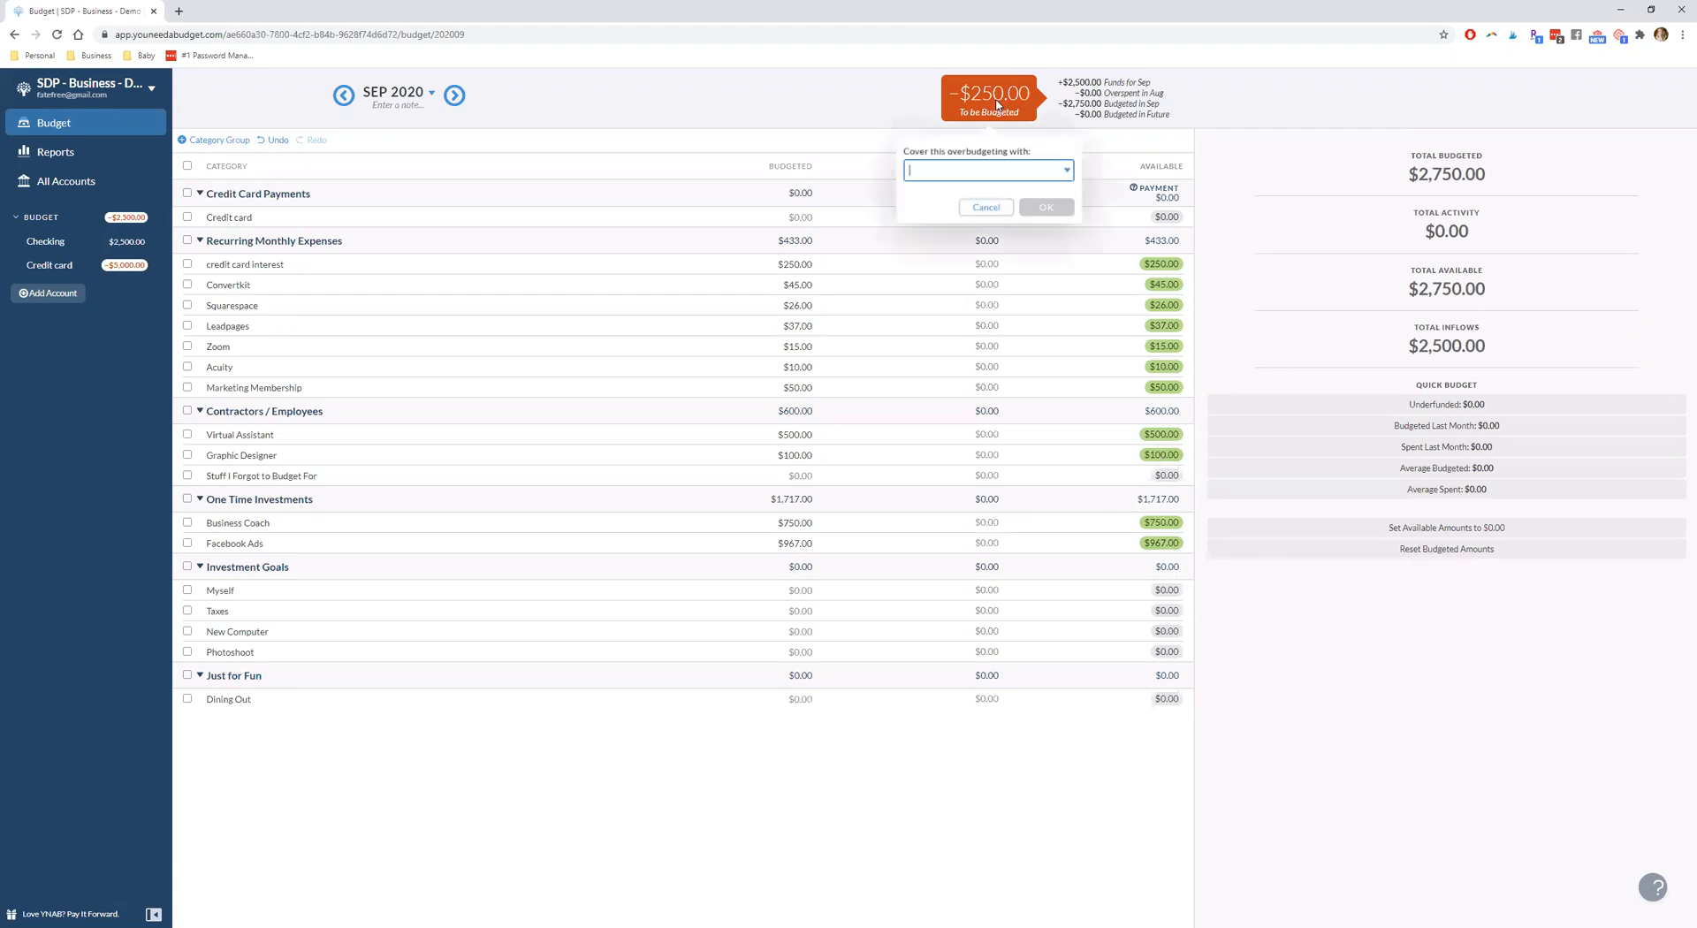
click(1067, 172)
scroll(1043, 246, down, 3)
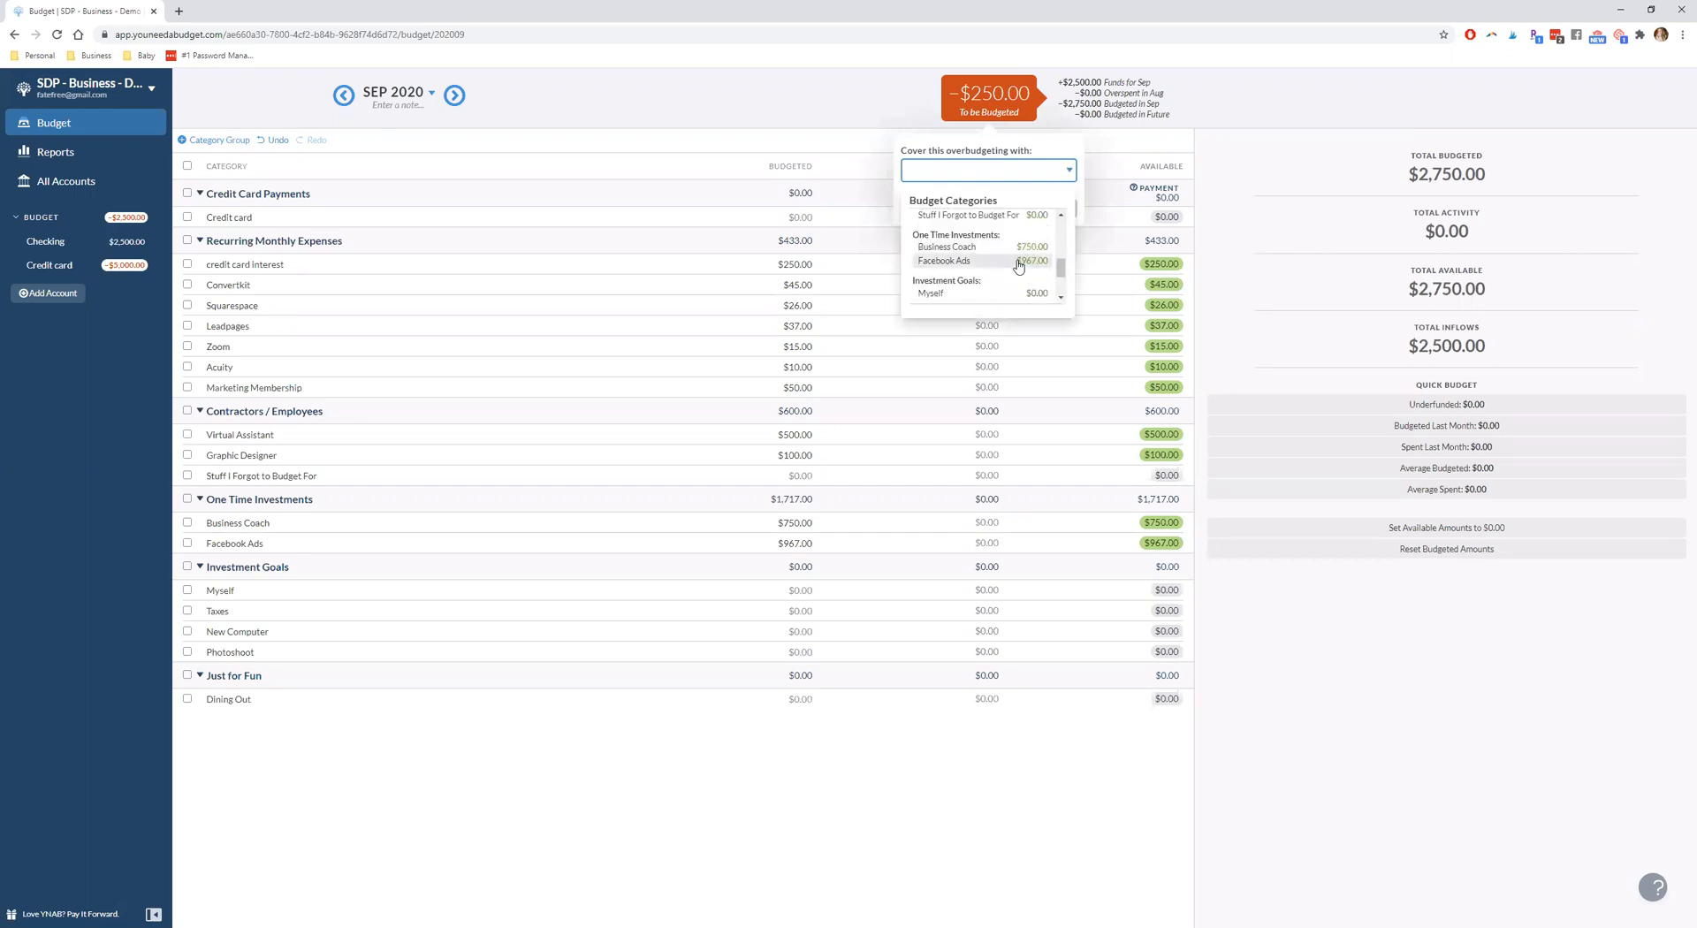
click(1038, 261)
click(1047, 211)
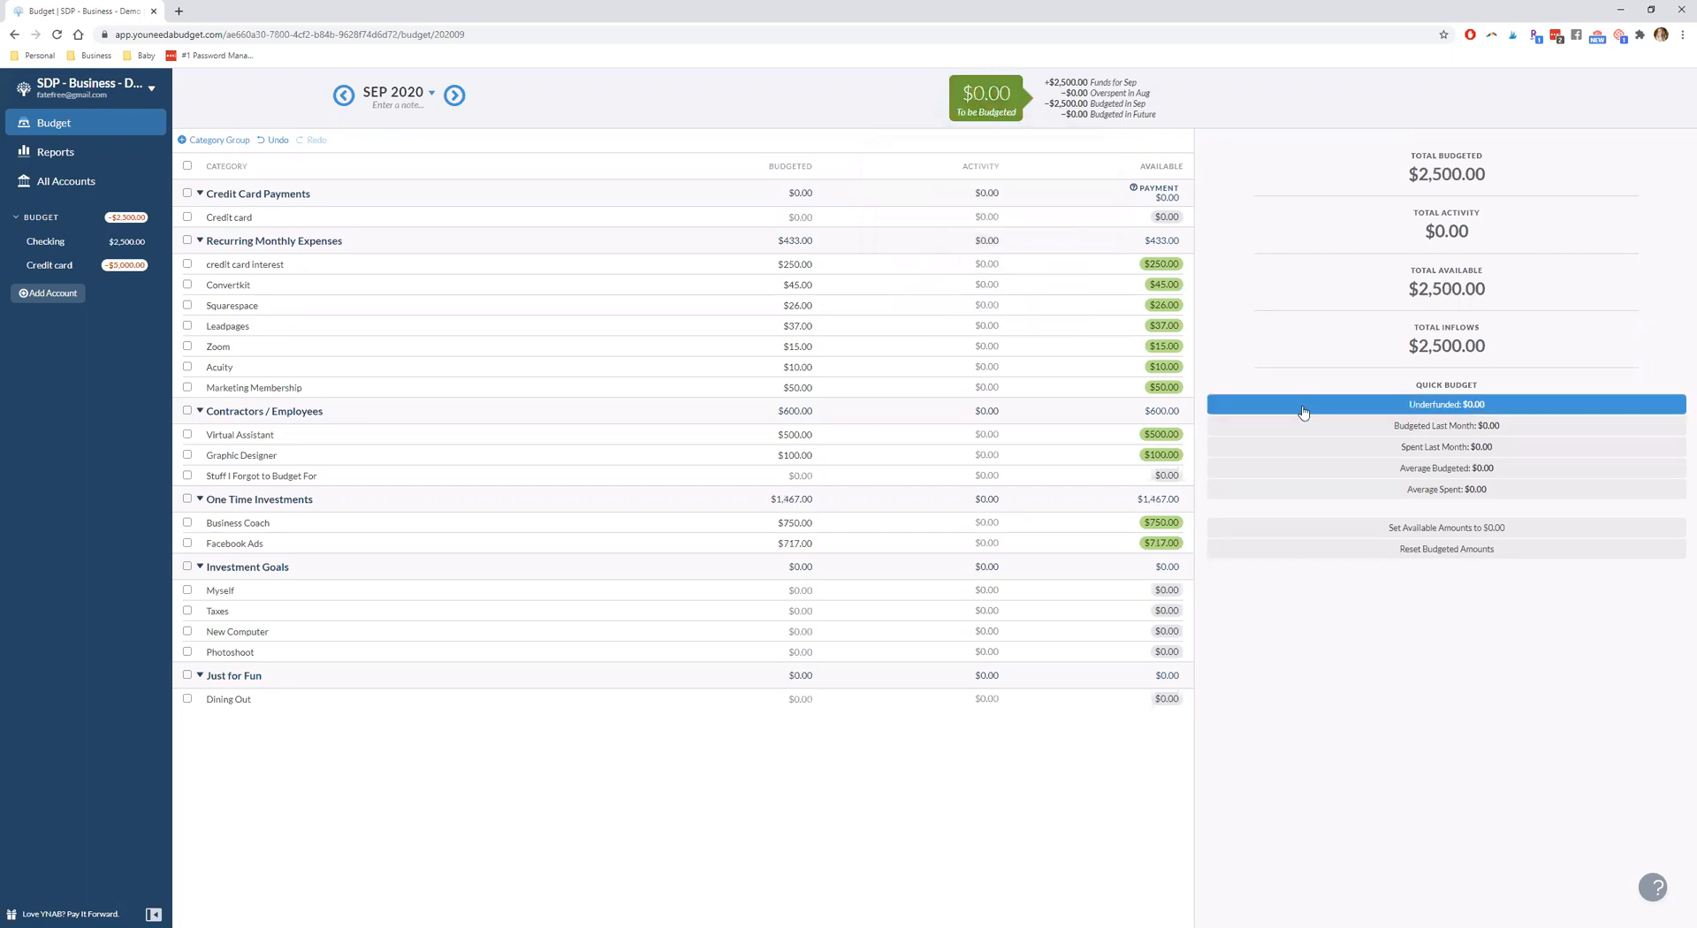